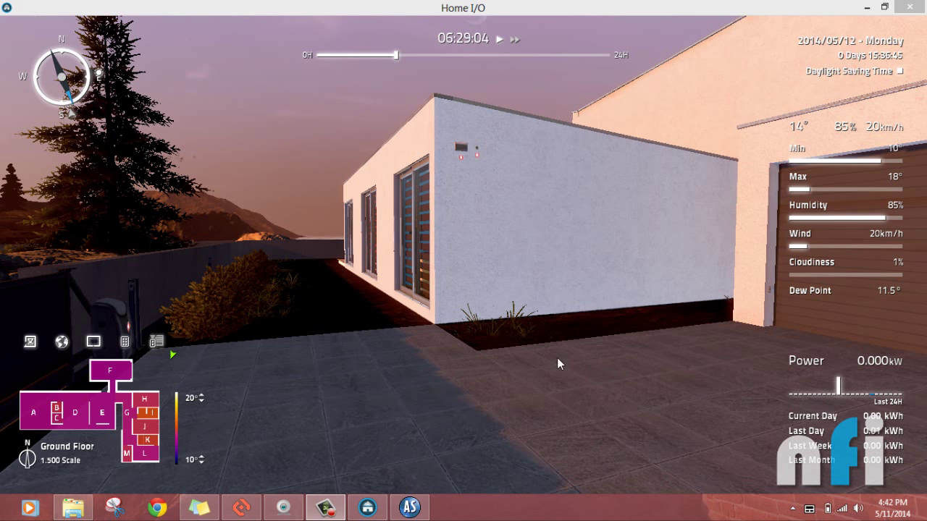
Step: Walk up to the sensors on the outer wall and switch the brightness sensor's mode marker to blue
click(519, 383)
key(w)
key(w)
right_drag(518, 383, 498, 147)
key(w)
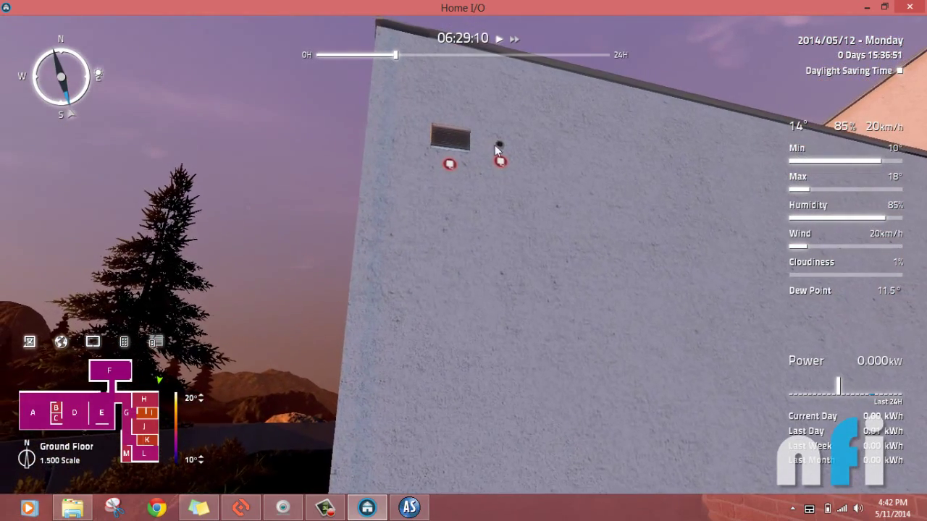
click(501, 161)
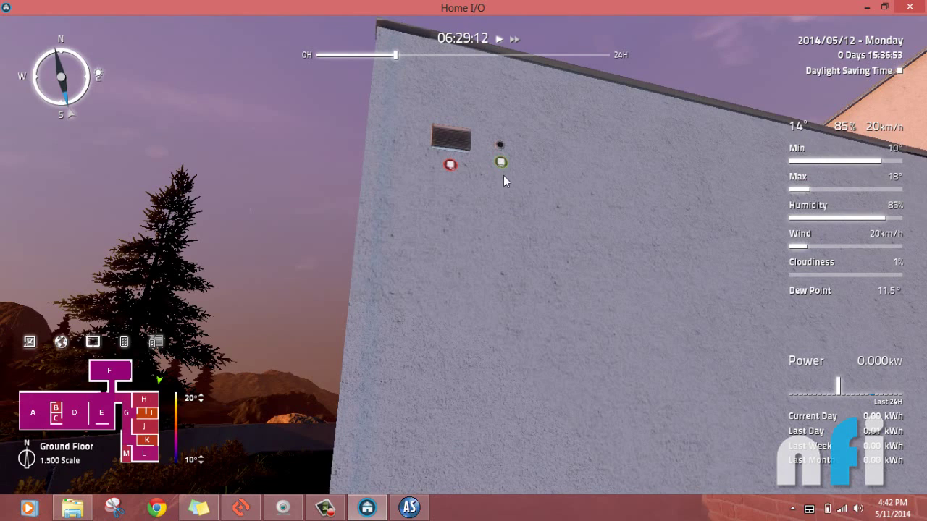
mouse_move(504, 165)
right_down()
mouse_move(497, 169)
mouse_move(519, 209)
mouse_move(433, 156)
right_up()
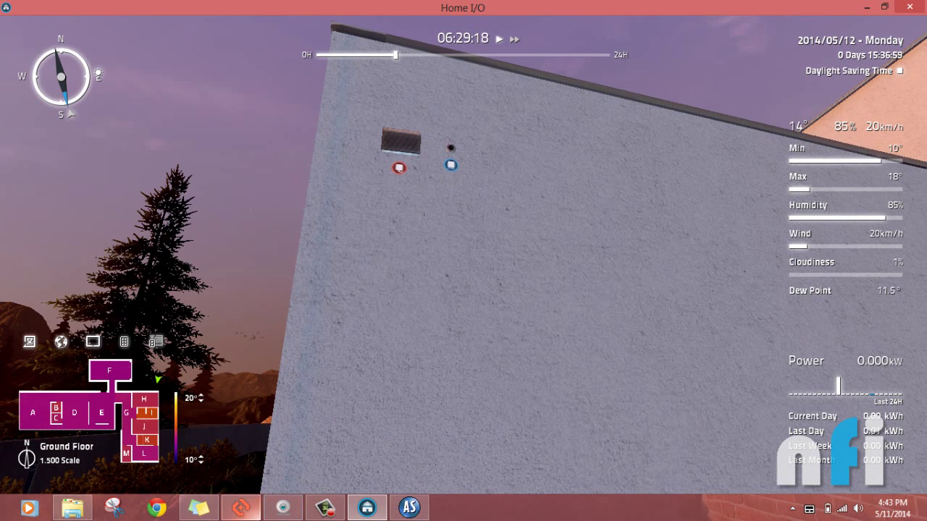
Step: Show the multimeter in Logitech Webcam Software, and in Connect I/O place the O - Brightness Sensor (Analog) tag beside the DAQ 4704 (2) node
click(293, 509)
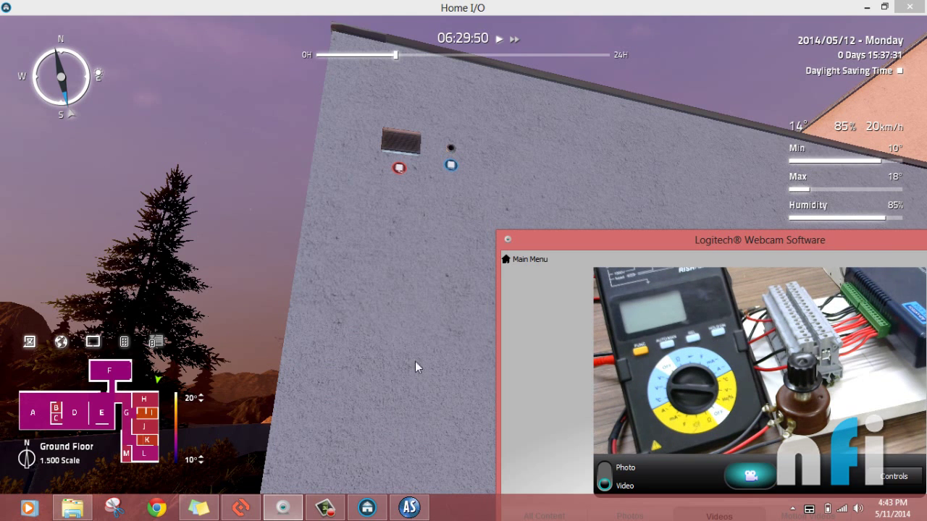
click(241, 507)
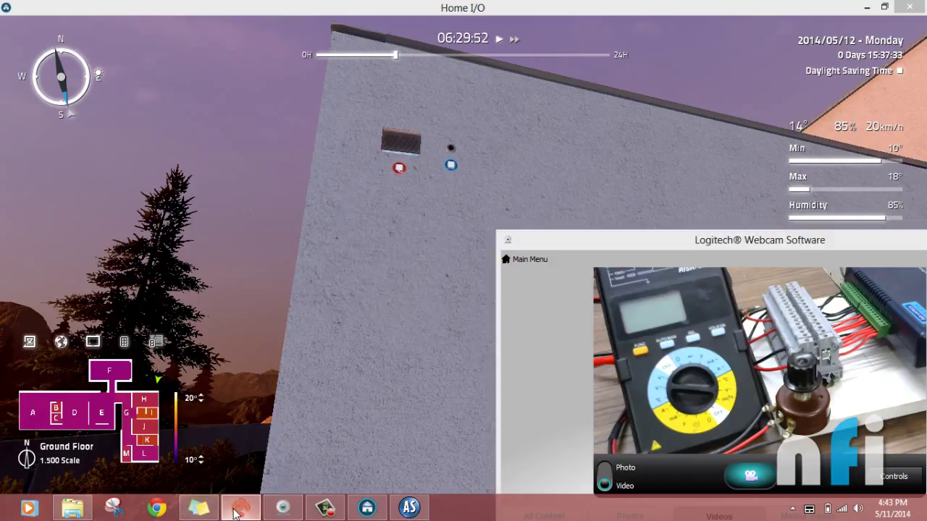
drag(531, 244, 503, 233)
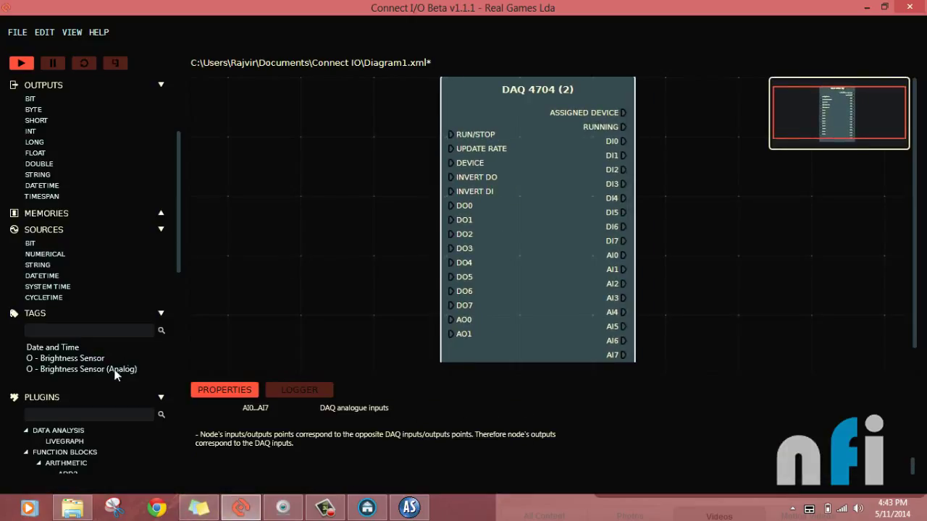
drag(105, 370, 294, 240)
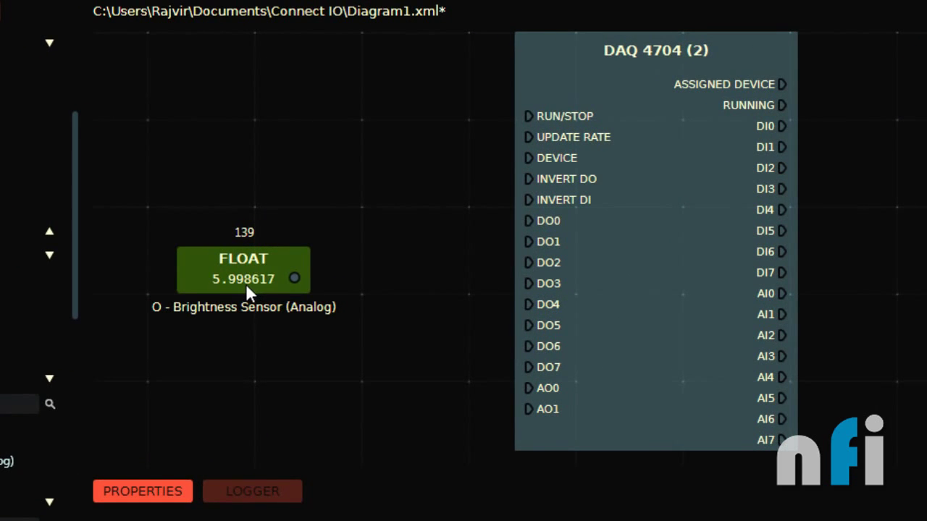
mouse_move(247, 273)
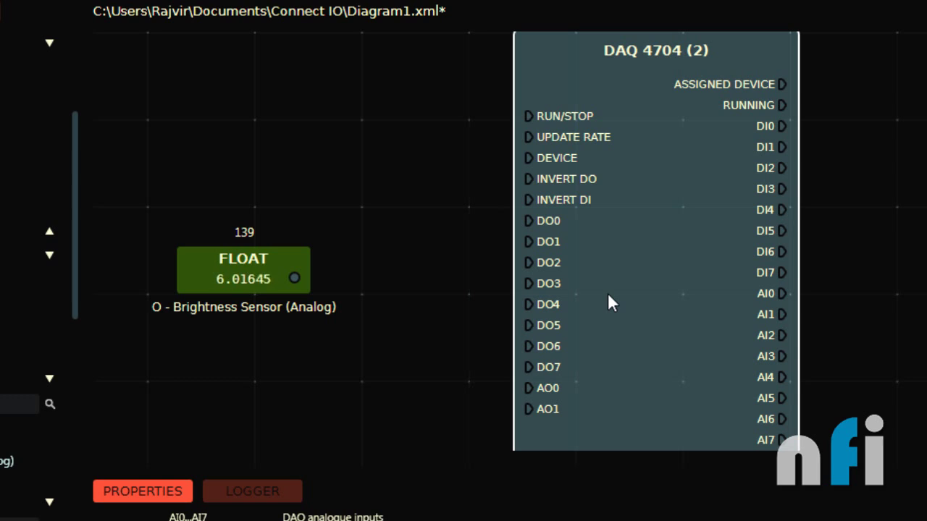
drag(266, 277, 253, 262)
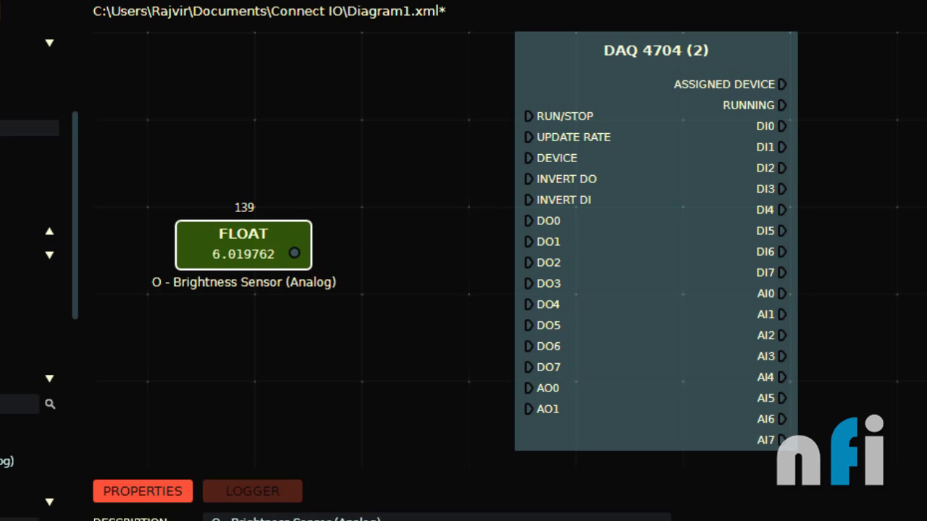
Step: Add a numerical source and a MUL block, arranging the sensor tag above the source and both before the MUL block
drag(29, 291, 241, 361)
drag(75, 283, 394, 310)
click(126, 270)
drag(189, 253, 144, 273)
drag(187, 356, 144, 357)
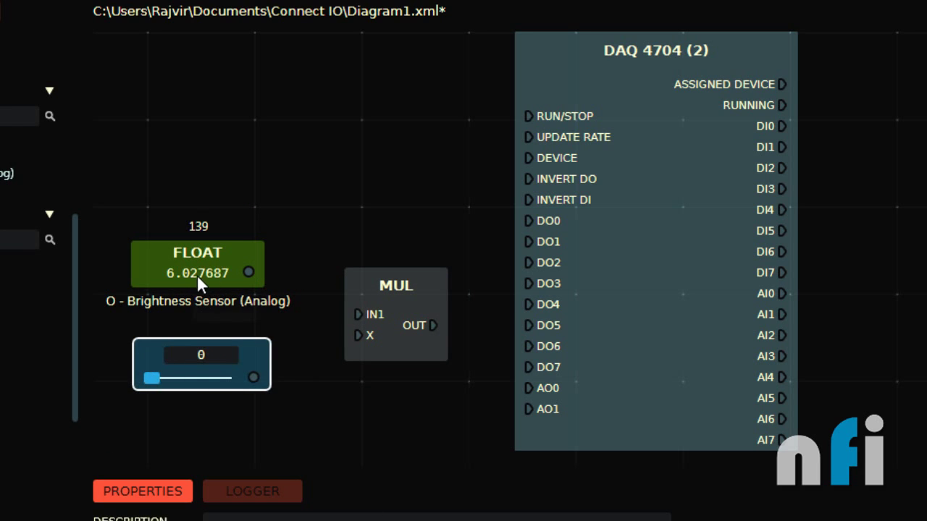
Step: Wire the brightness sensor to MUL IN1, the numerical source set to 0.62 to X, and MUL OUT to AO0 of the DAQ node
drag(248, 272, 357, 314)
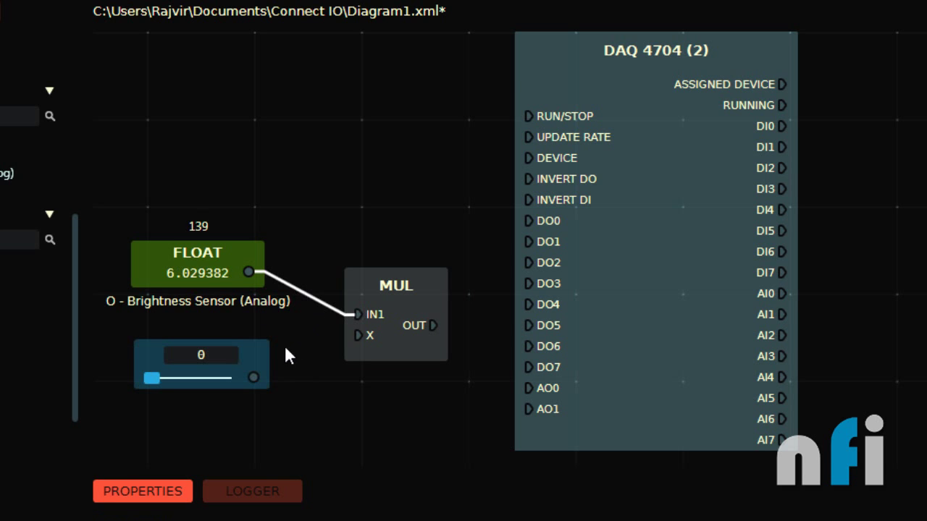
click(239, 365)
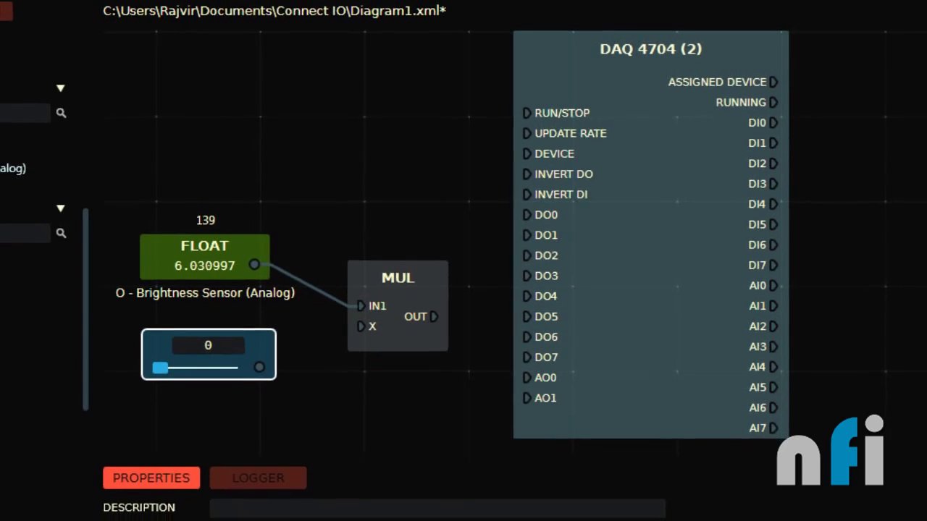
drag(179, 345, 238, 333)
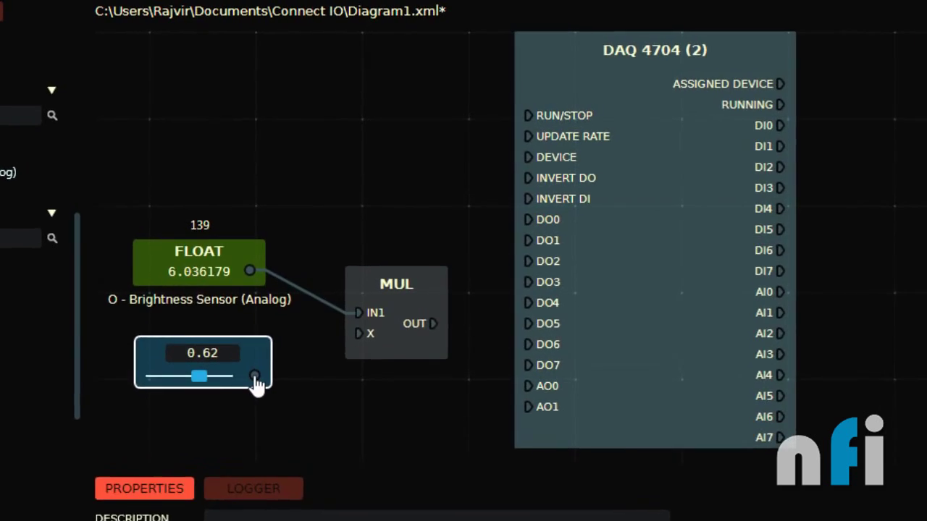
drag(255, 378, 359, 334)
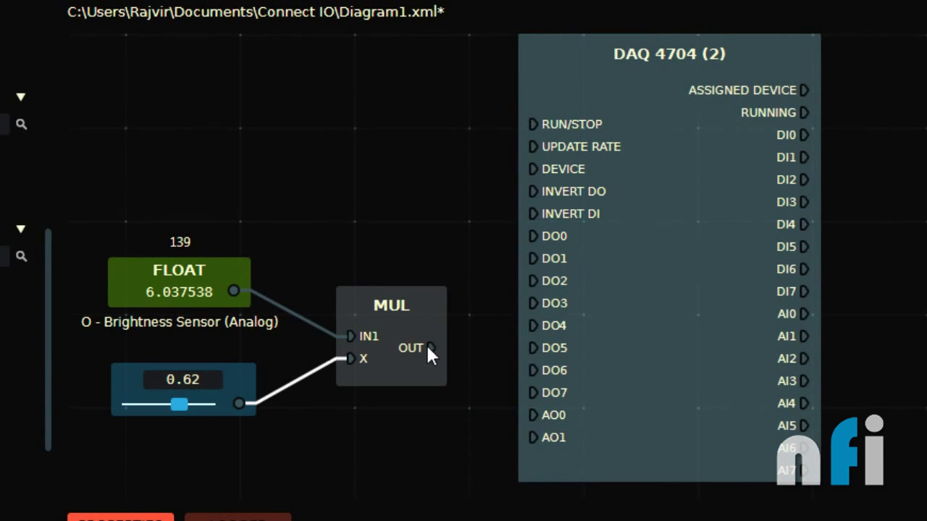
drag(430, 347, 533, 415)
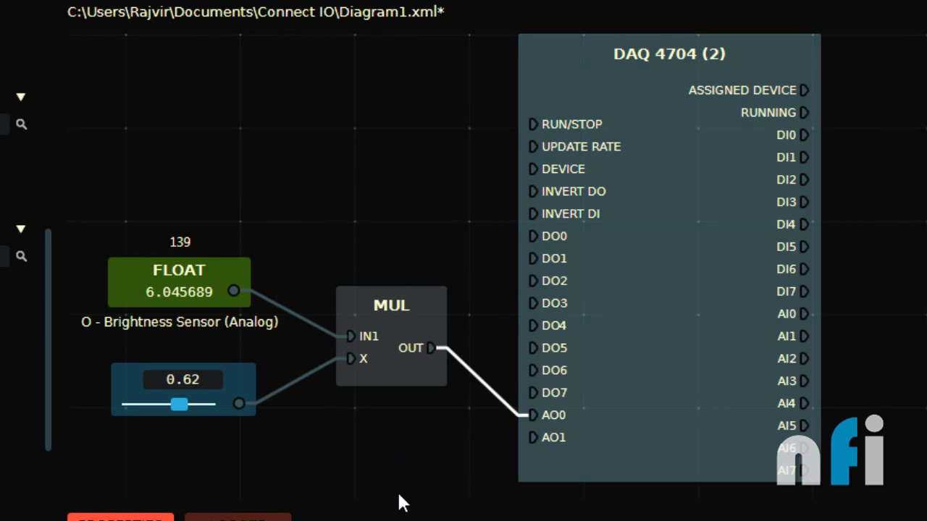
Step: Examine the AO0 wiring in the Automation Studio diagram and the multimeter in the webcam view, and return to Connect I/O
click(408, 508)
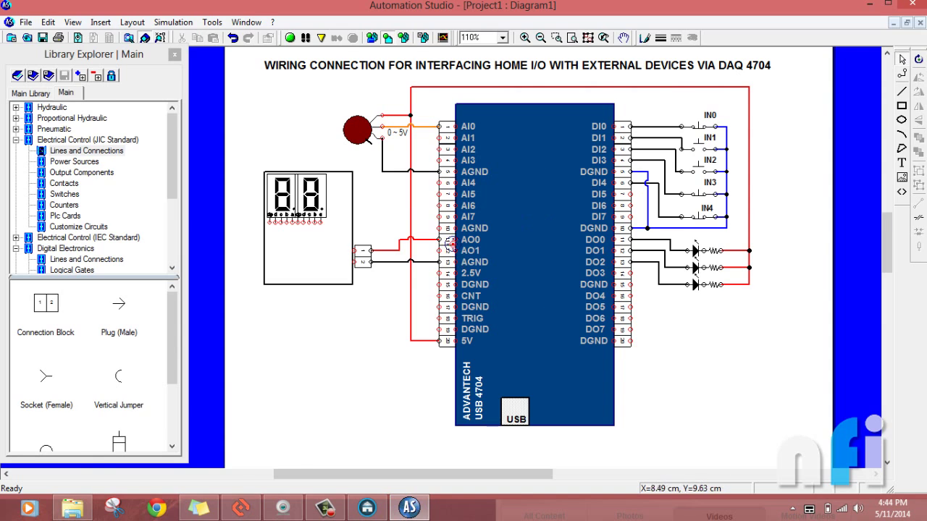
ctrl+scroll(404, 255, up, 2)
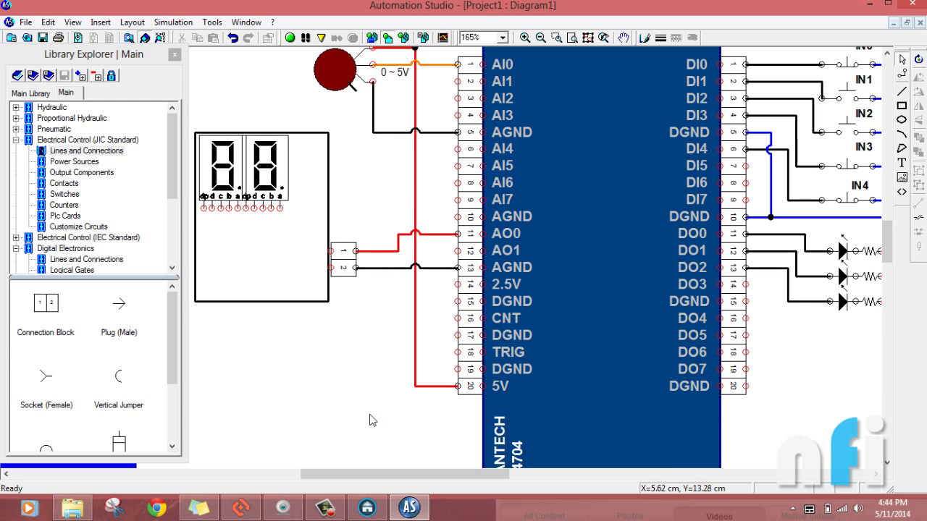
click(282, 508)
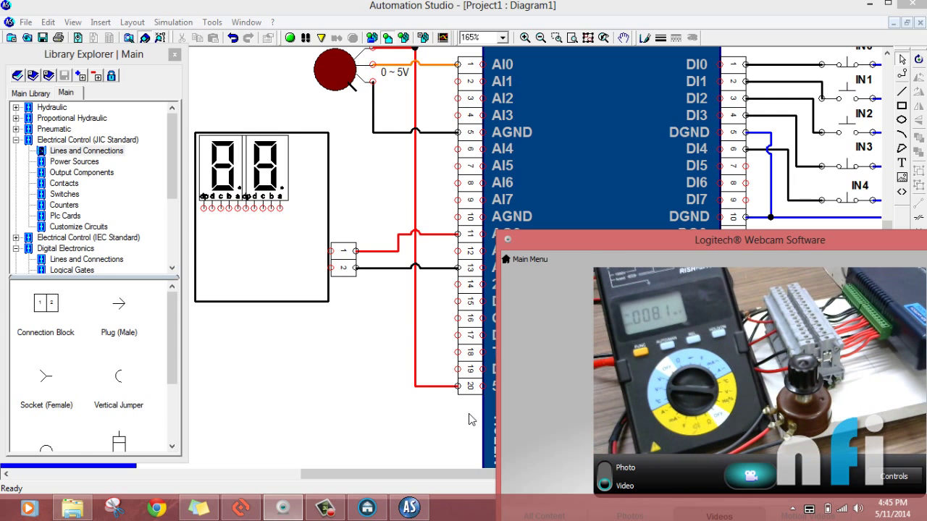
click(367, 509)
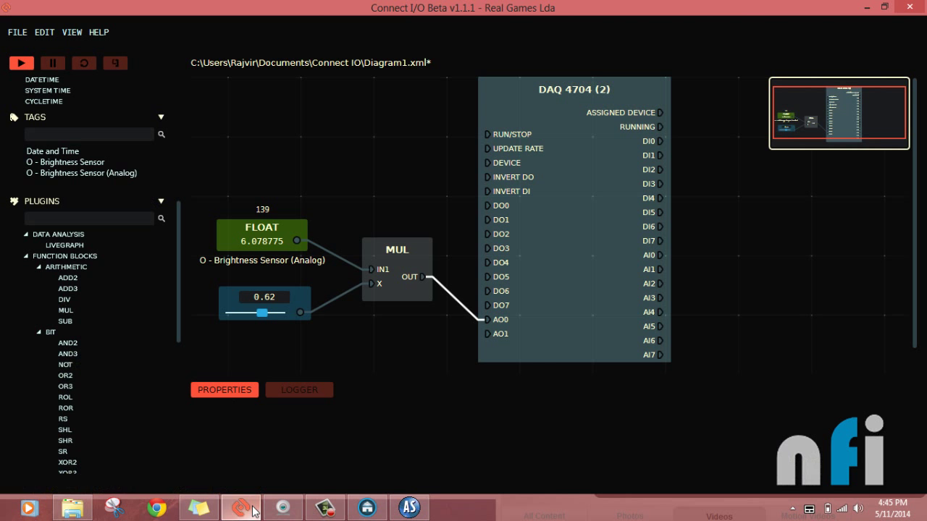
click(241, 509)
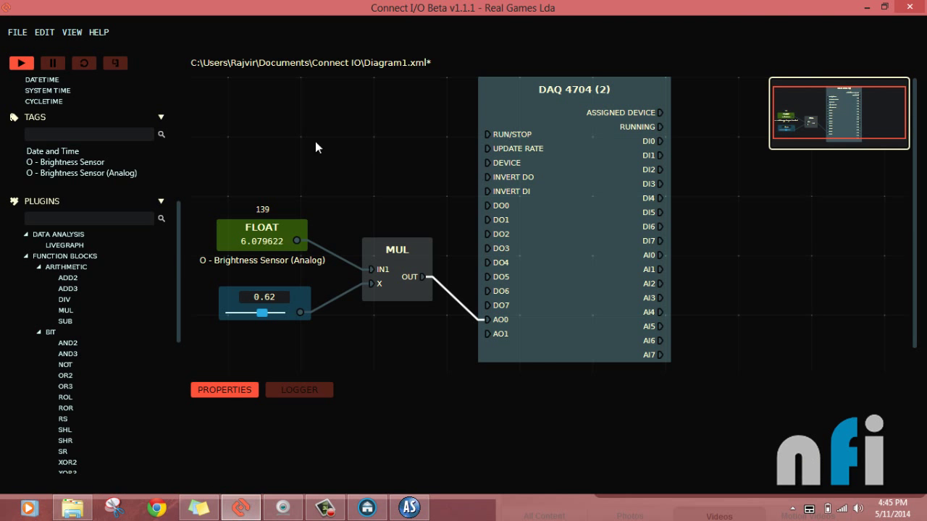
drag(178, 251, 183, 131)
drag(109, 99, 487, 135)
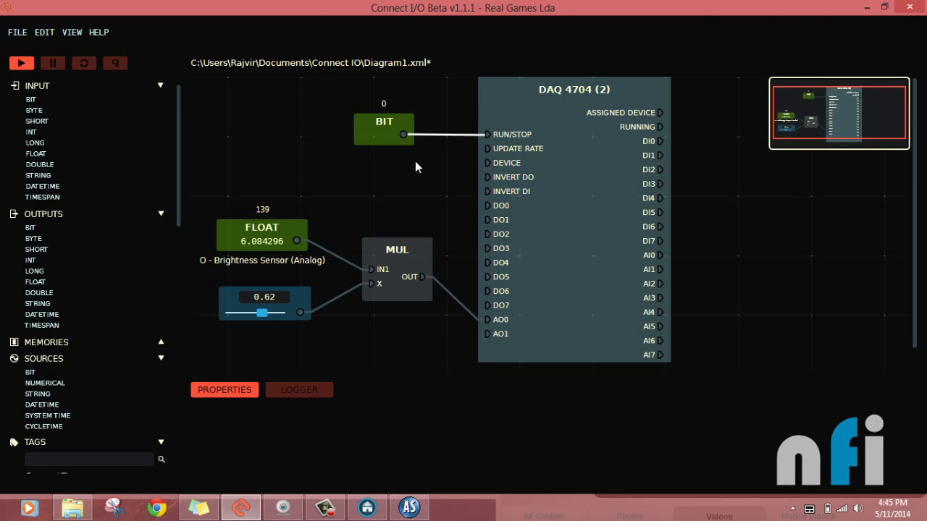
click(382, 136)
key(Delete)
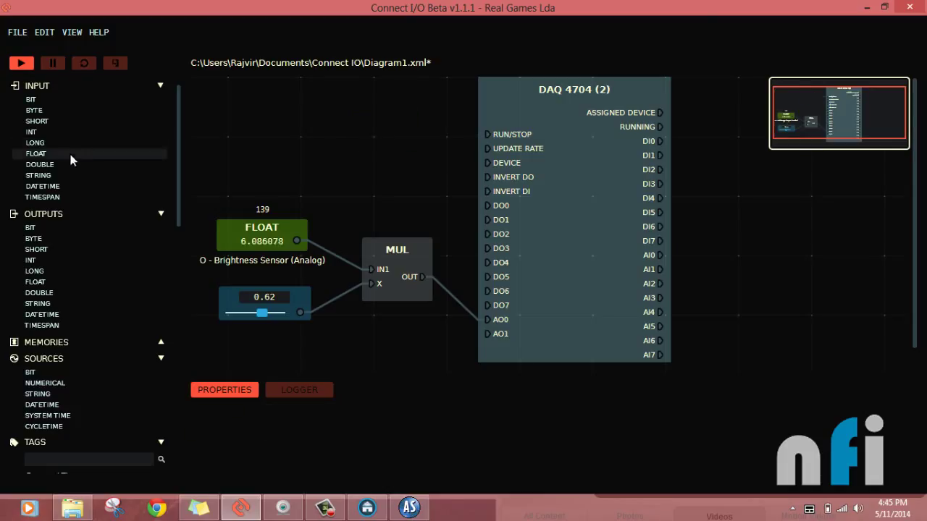
Step: Add a bit source wired to the DAQ node's RUN/STOP input and switch it on
drag(33, 371, 468, 134)
drag(397, 128, 358, 129)
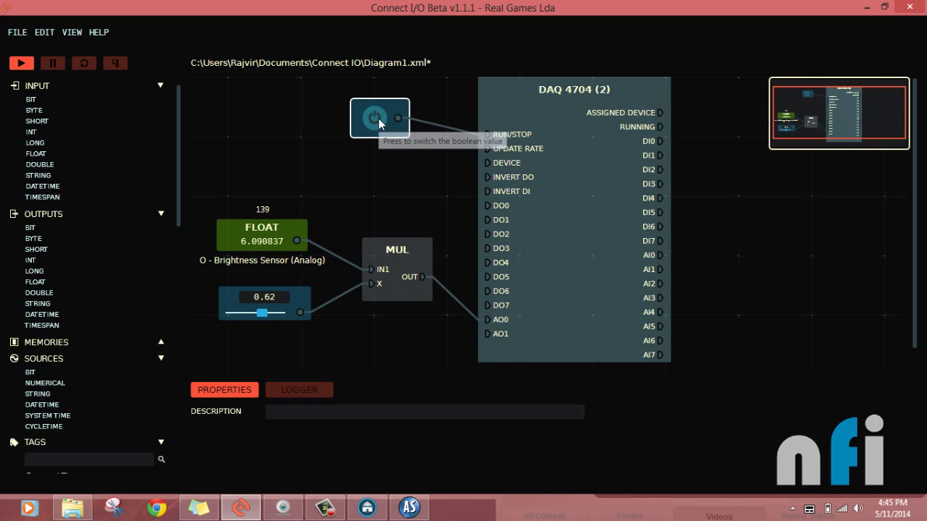
click(378, 118)
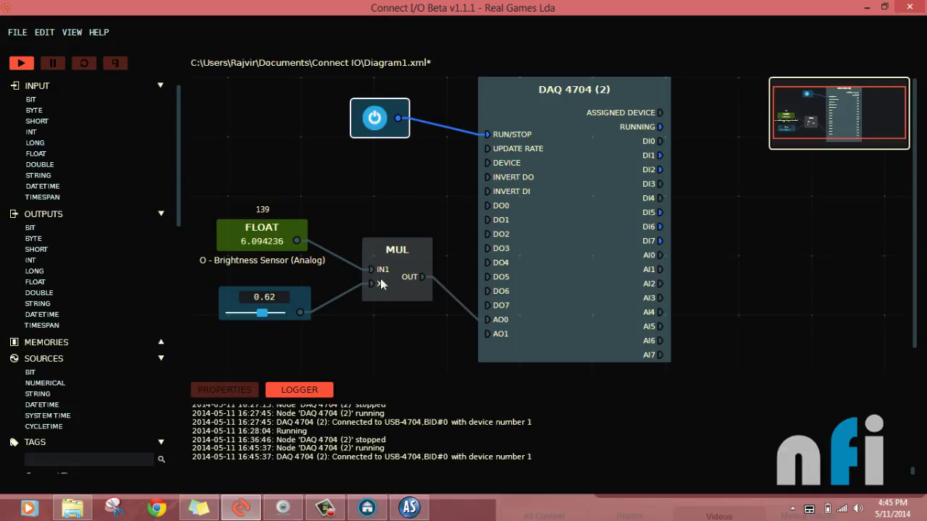
Step: Arrange a reduced Connect I/O window beside the webcam multimeter view so both are visible over Home I/O
click(282, 507)
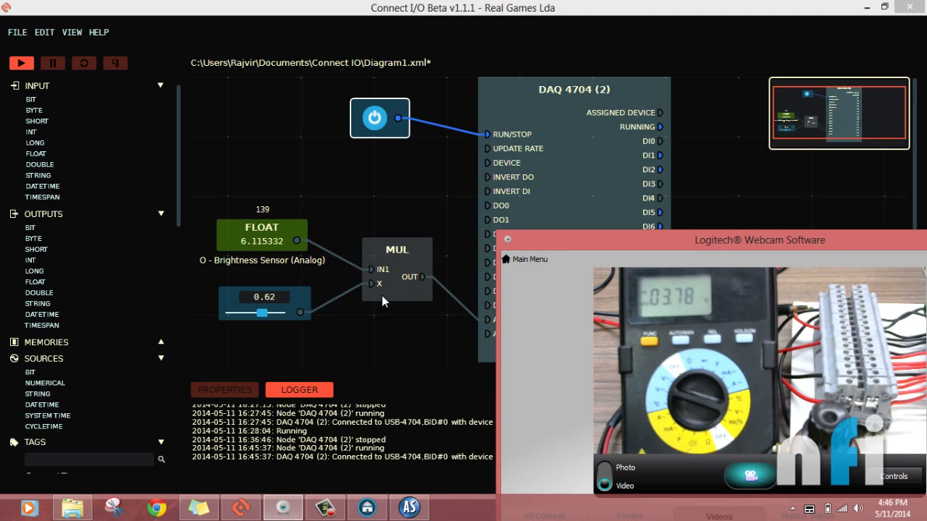
drag(585, 249, 620, 254)
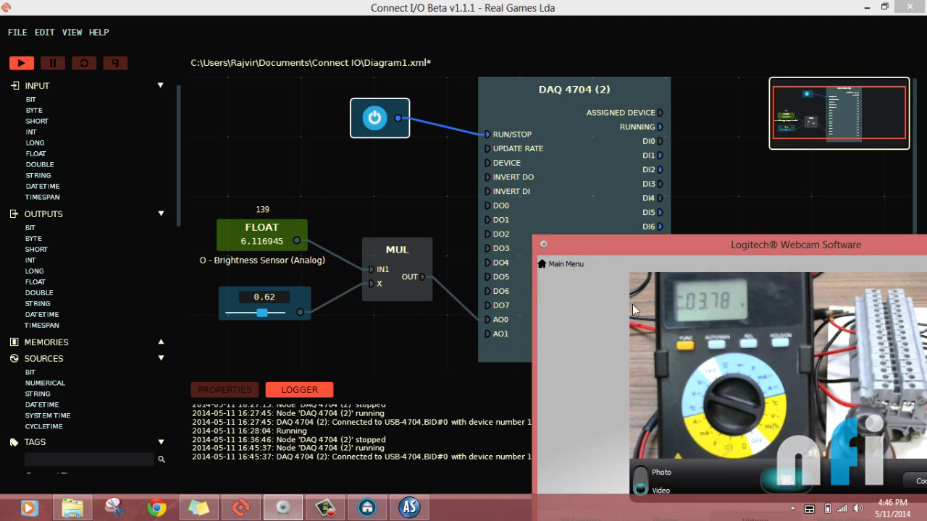
drag(755, 255, 699, 250)
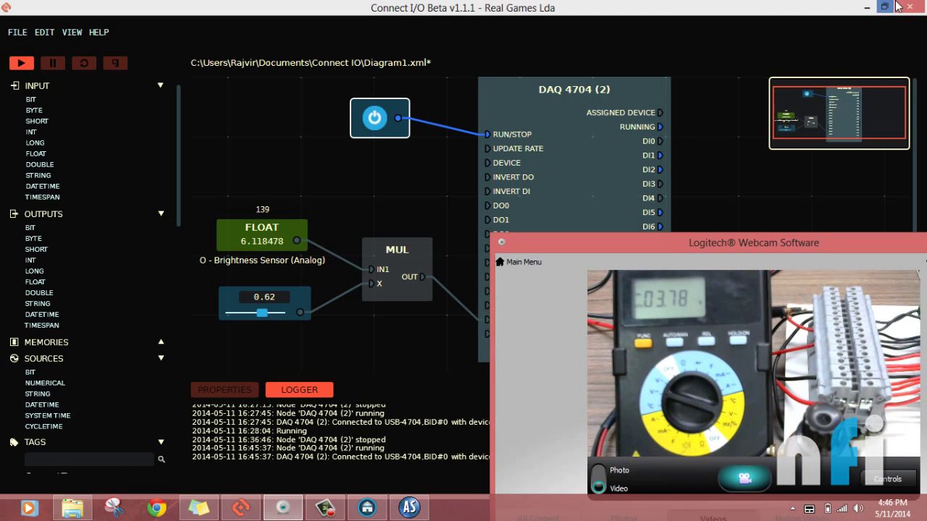
click(885, 7)
drag(627, 57, 360, 89)
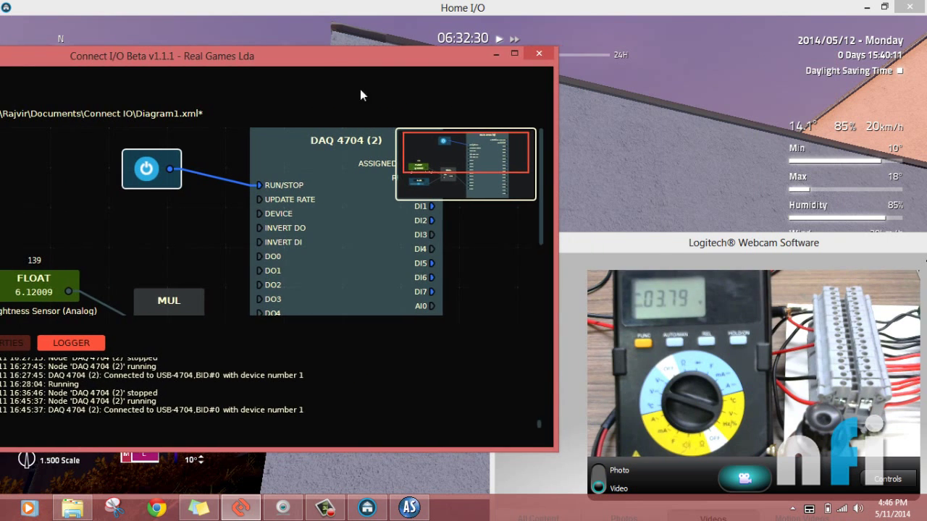
drag(555, 450, 337, 491)
drag(185, 52, 200, 33)
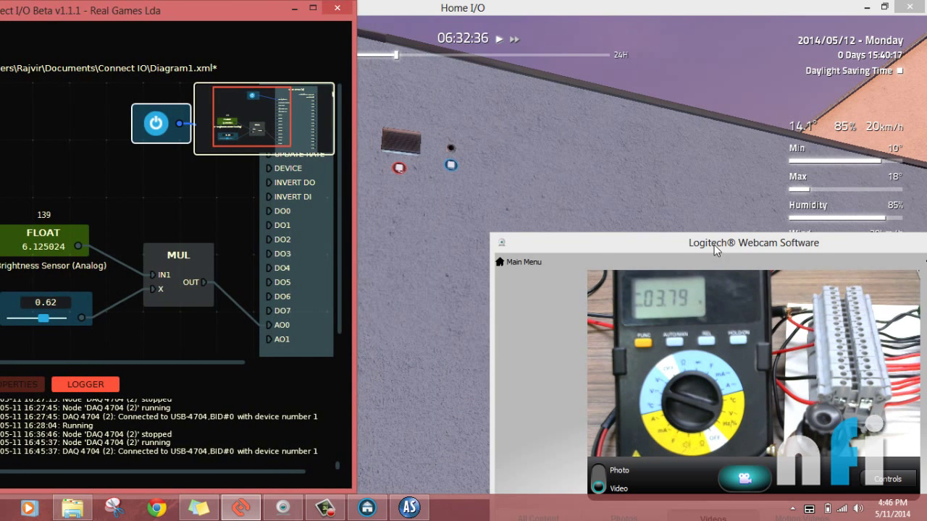
drag(714, 245, 722, 246)
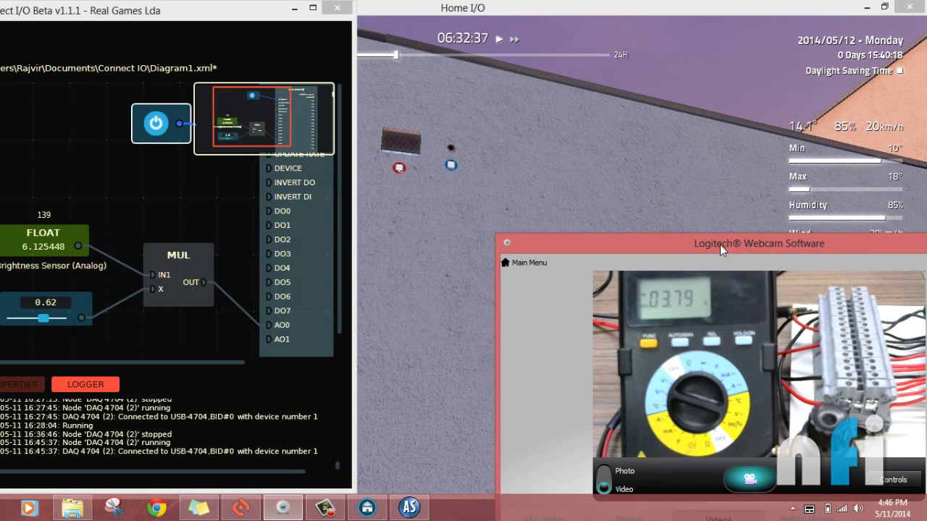
Step: Advance the Home I/O time of day to 21:57, and bring up the webcam and Connect I/O to compare brightness with the multimeter
click(398, 59)
drag(400, 58, 514, 58)
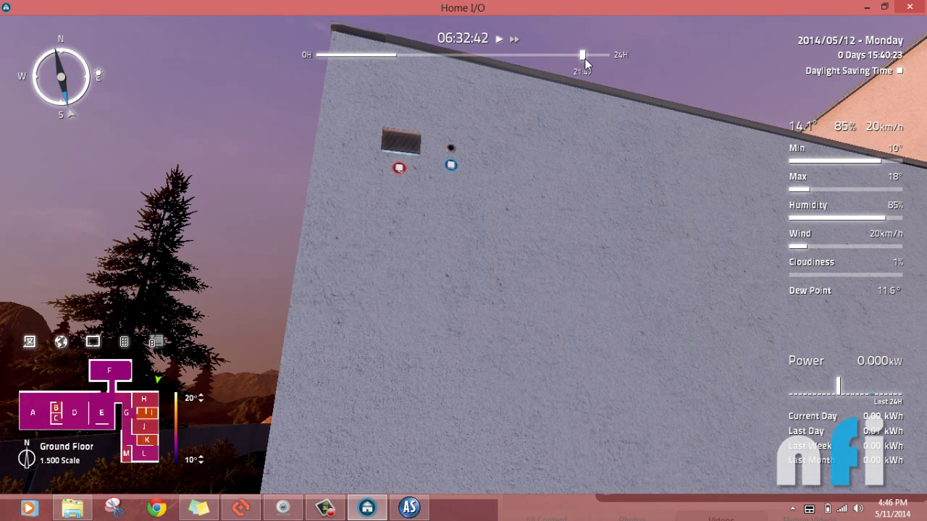
click(282, 506)
click(241, 507)
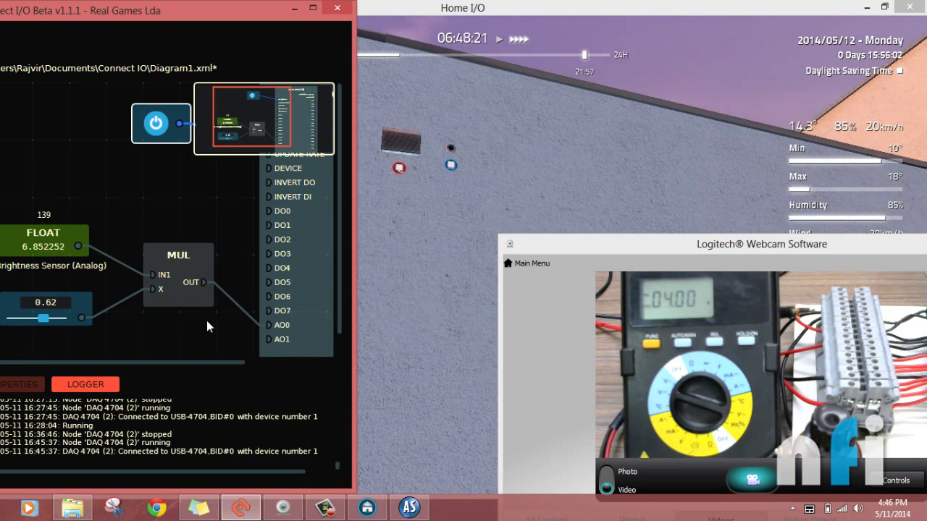
mouse_move(52, 251)
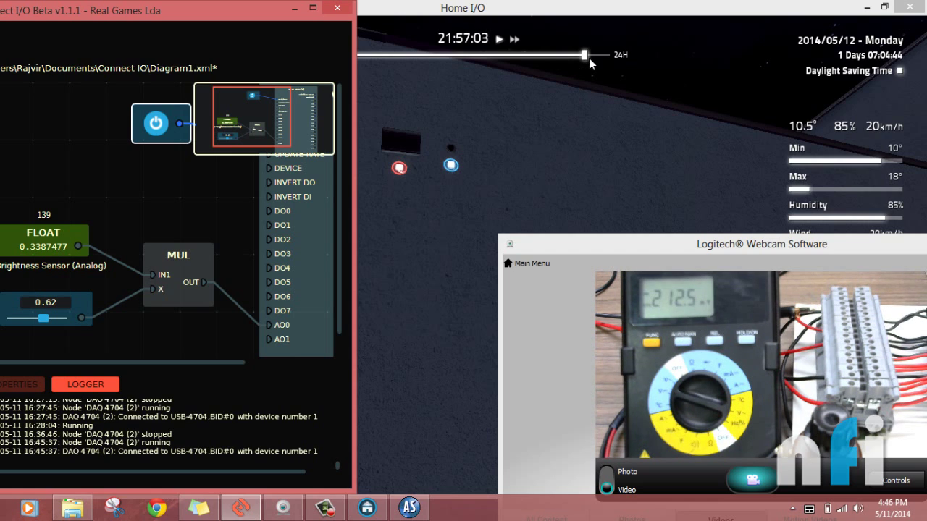
Step: Set the Home I/O time of day to 06:33, and bring Connect I/O and the webcam view back up
click(564, 57)
drag(514, 62, 397, 56)
click(233, 514)
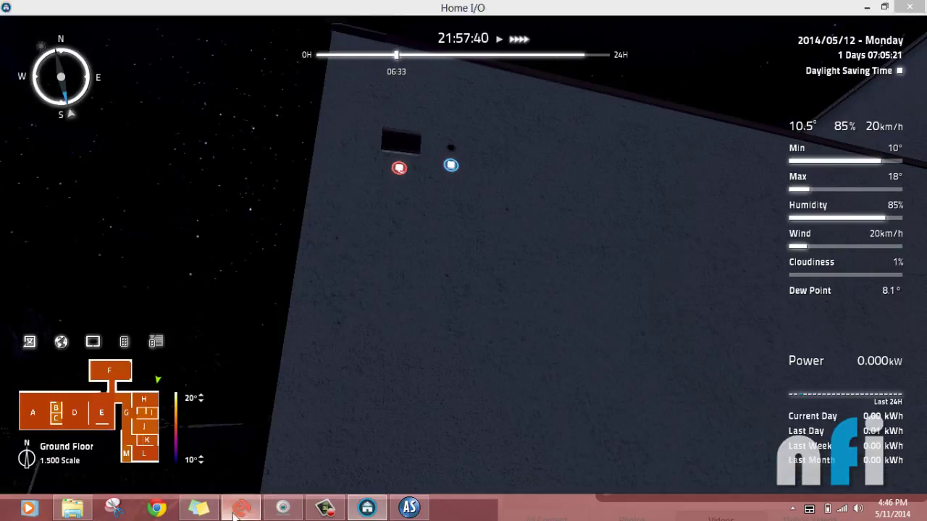
click(282, 509)
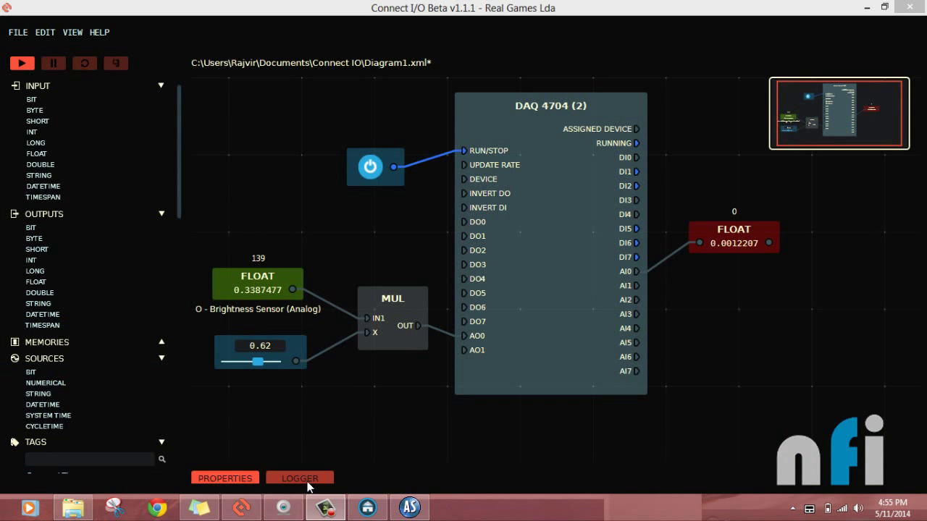
Step: Show the potentiometer in the webcam view, and switch to Automation Studio to examine its wiring to the AI0 input
click(293, 510)
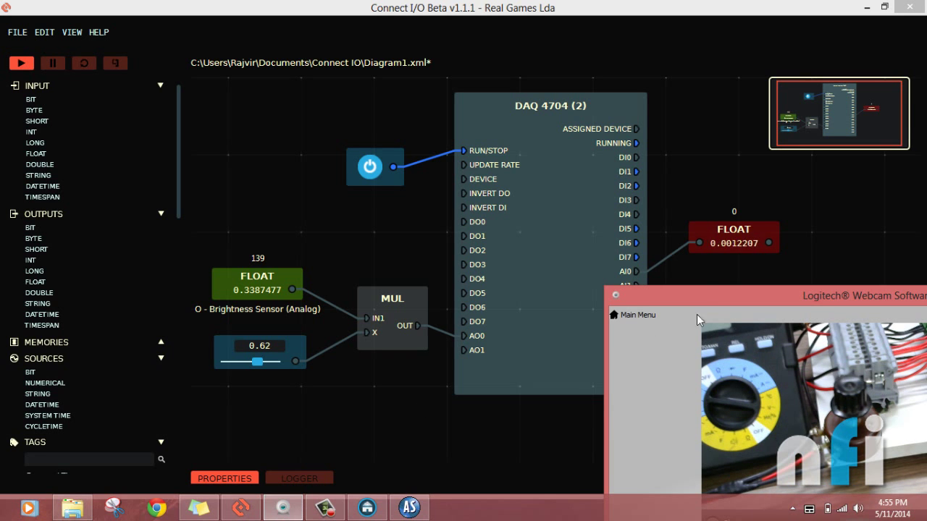
drag(718, 294, 635, 259)
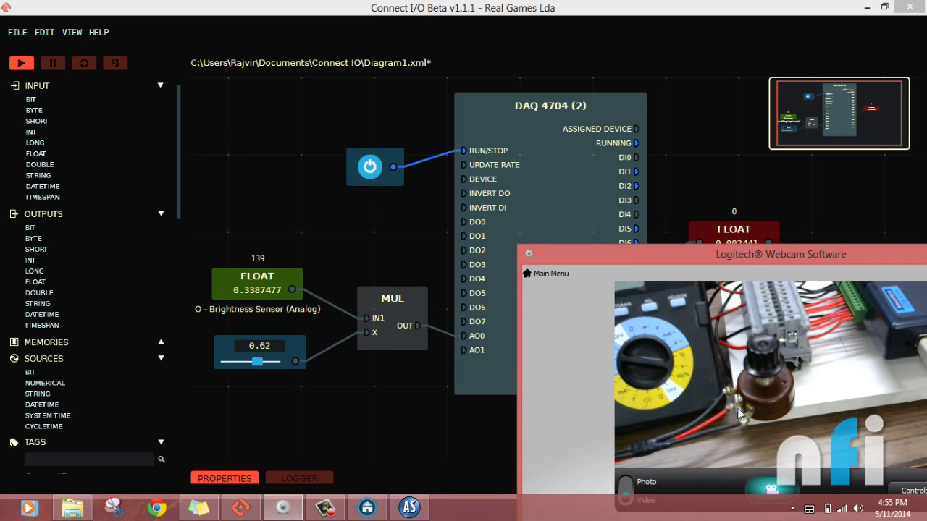
click(407, 508)
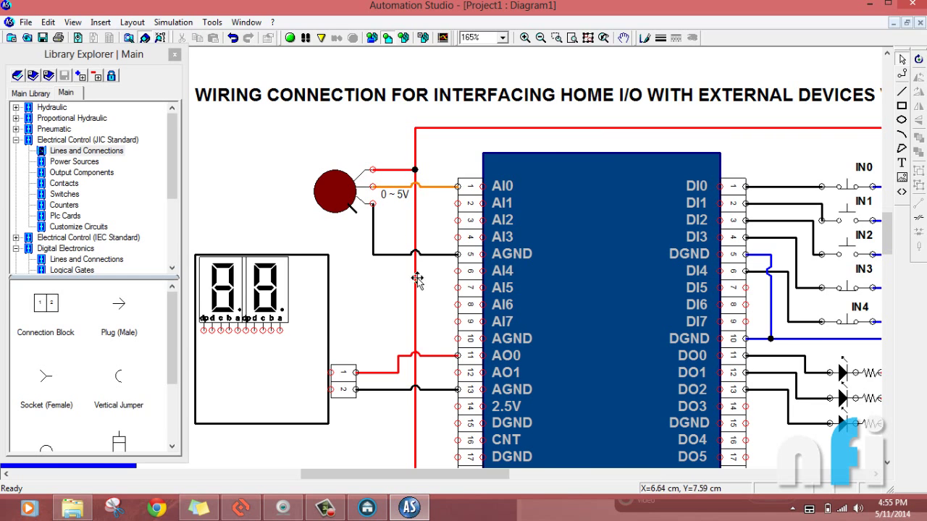
scroll(414, 271, down, 3)
scroll(458, 384, up, 3)
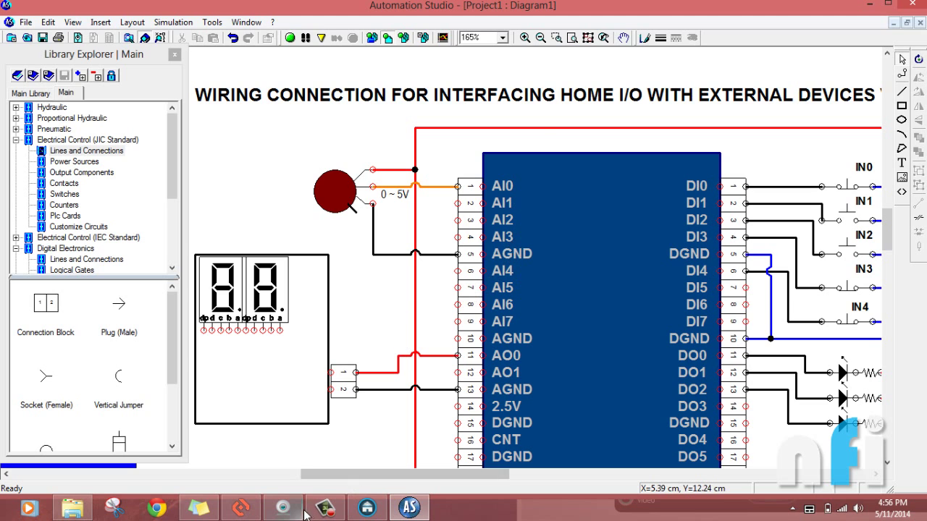
click(371, 506)
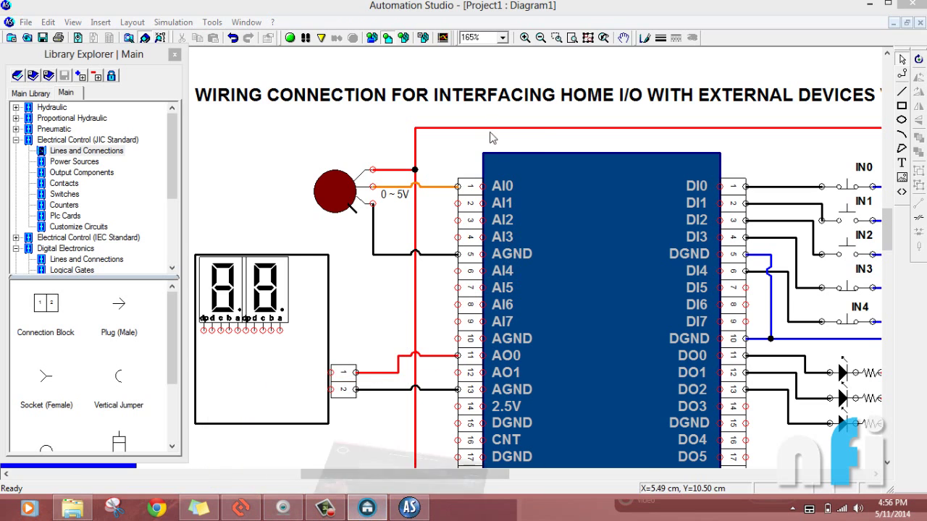
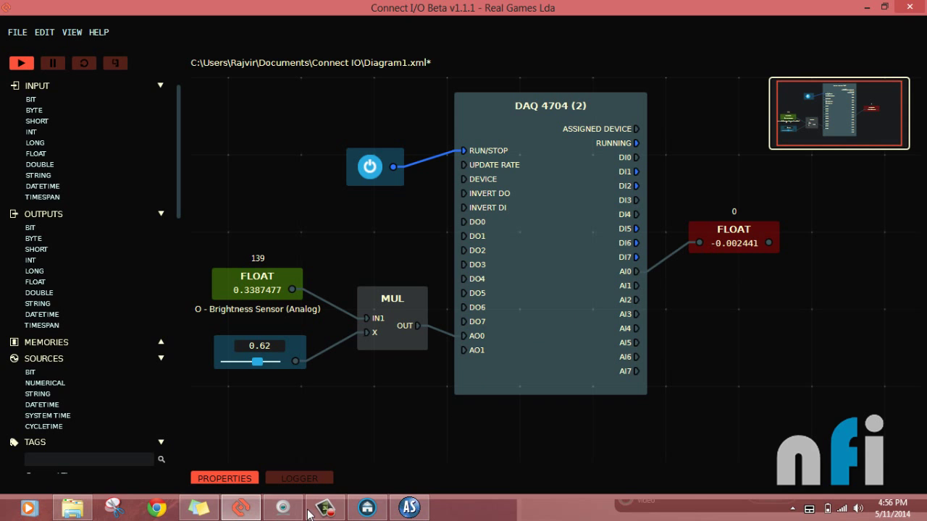
Step: Bring the webcam view of the potentiometer back over Connect I/O, reposition it, and minimize it
click(282, 517)
drag(766, 250, 791, 313)
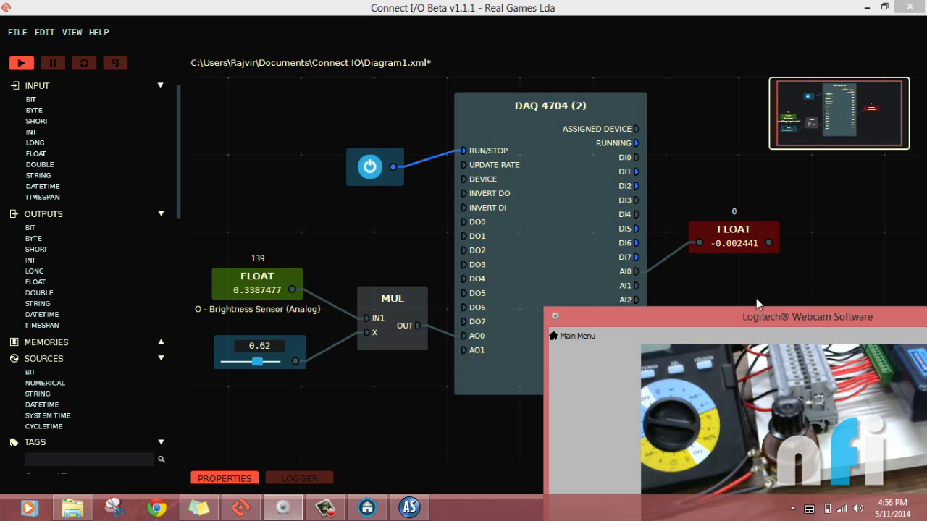
drag(792, 317, 655, 294)
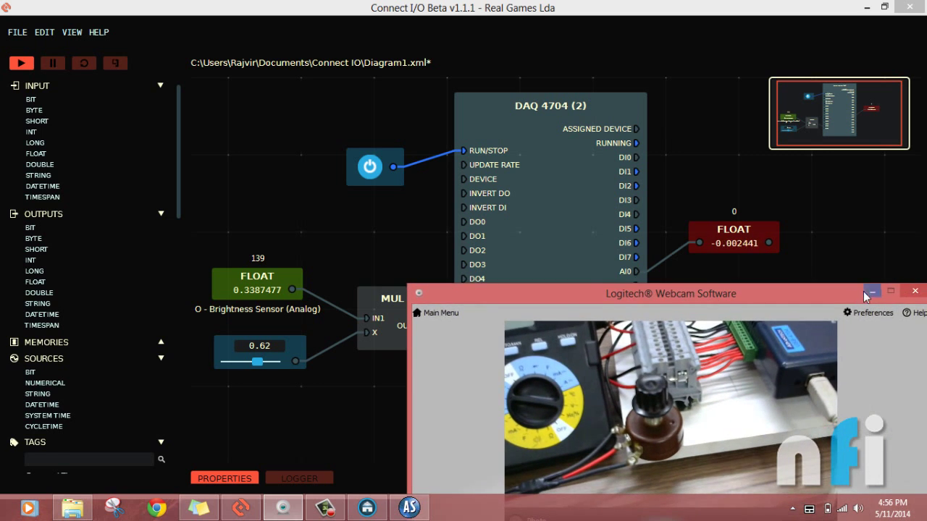
click(868, 293)
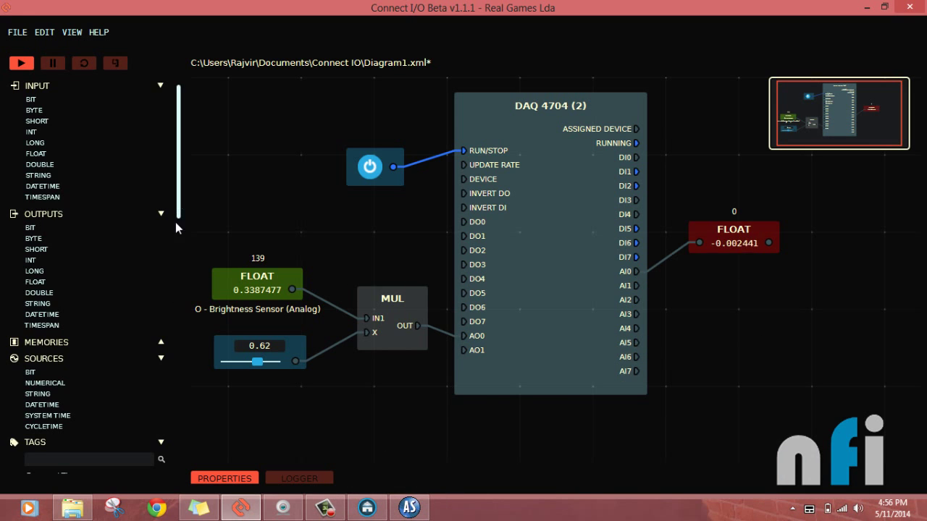
Step: Add the analog tags for Lights Pool, Lights Porch 1 and Lights Porch 2 to the diagram beyond the AI0 float output
drag(175, 223, 176, 319)
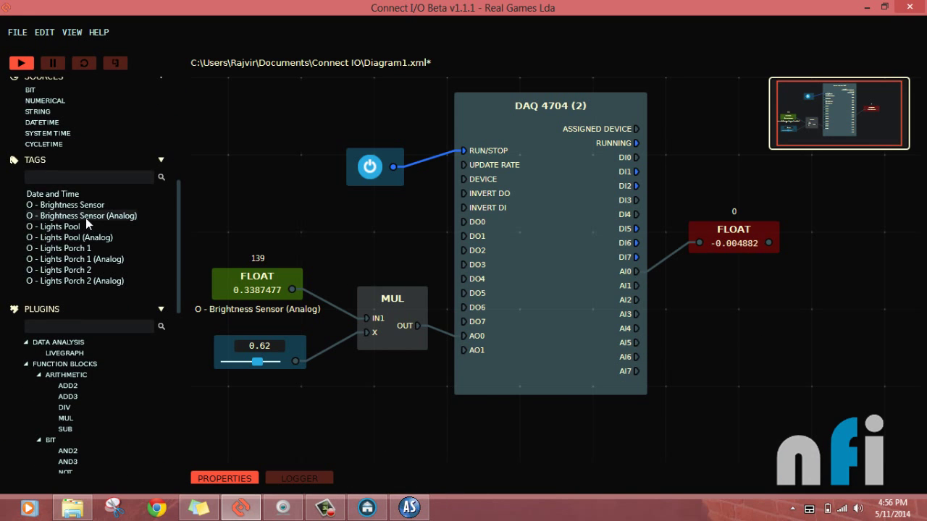
drag(72, 238, 613, 275)
drag(766, 287, 864, 279)
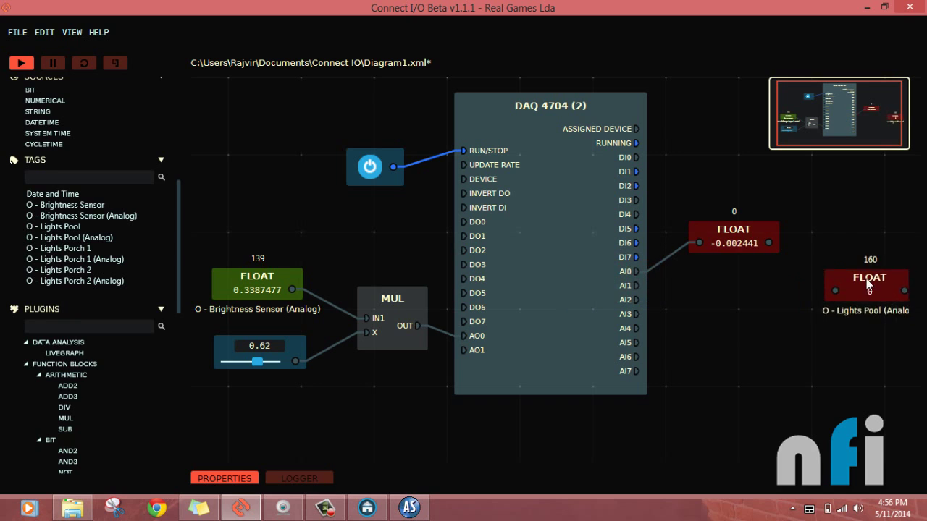
drag(126, 265, 865, 346)
drag(73, 283, 864, 405)
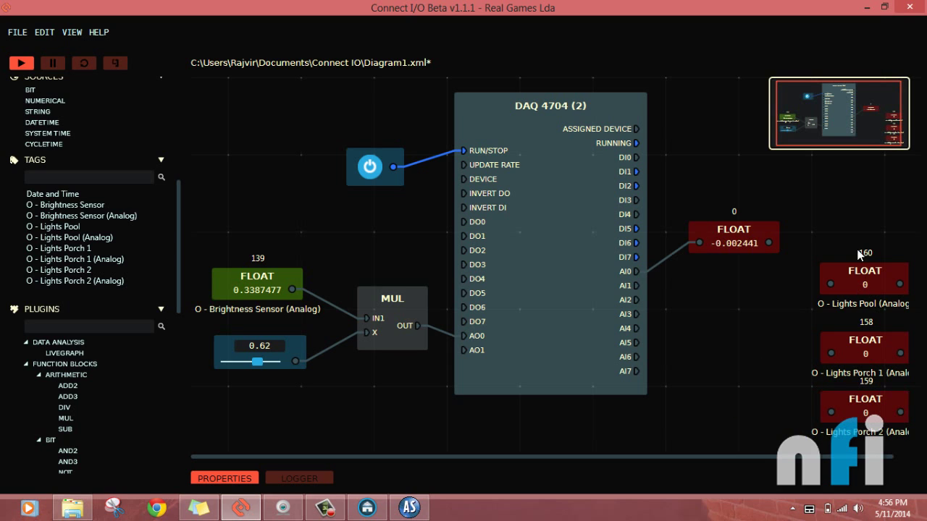
Step: Space the three light tags evenly in a column, and move the AI0 float output closer to the DAQ node
drag(859, 254, 858, 209)
drag(748, 244, 724, 272)
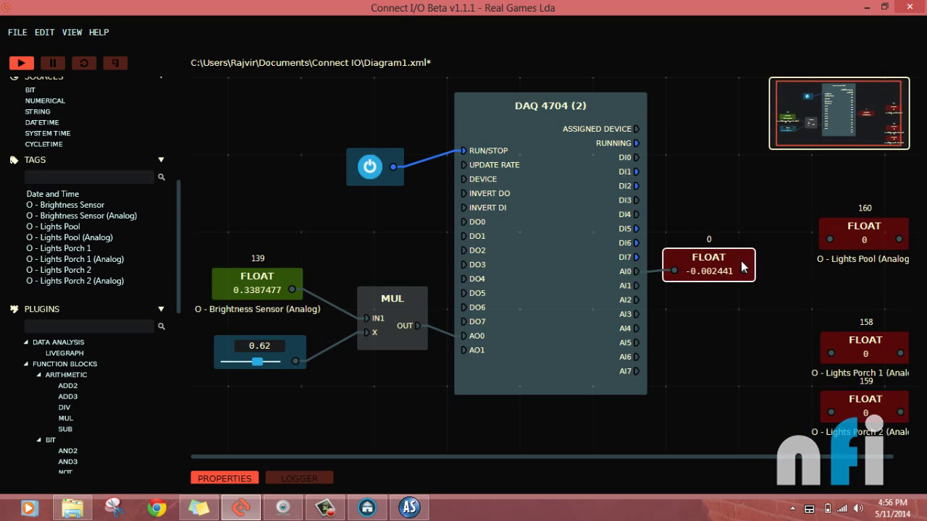
drag(867, 331, 866, 308)
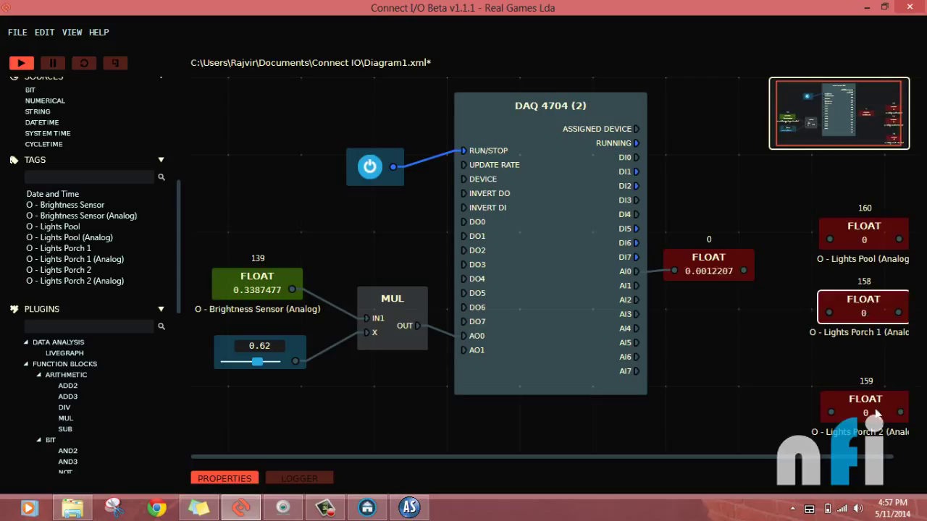
drag(876, 413, 876, 381)
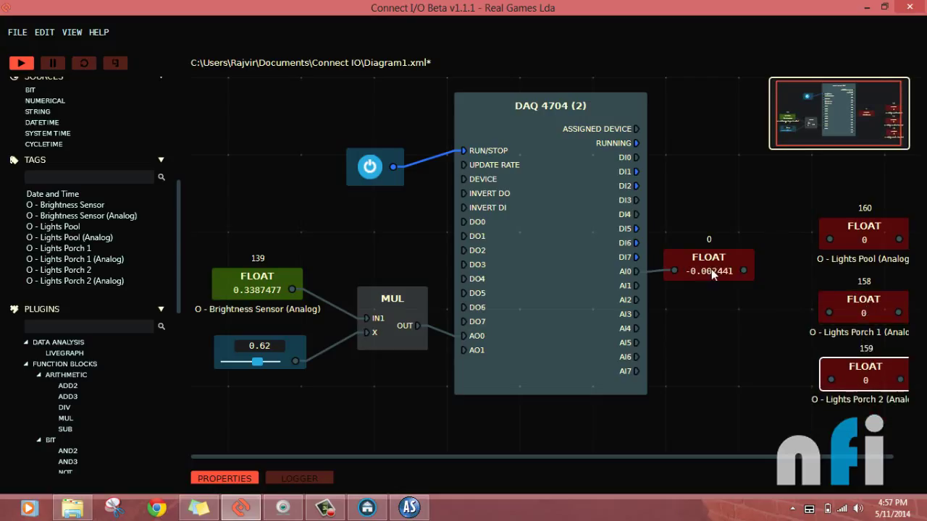
mouse_move(713, 274)
click(845, 240)
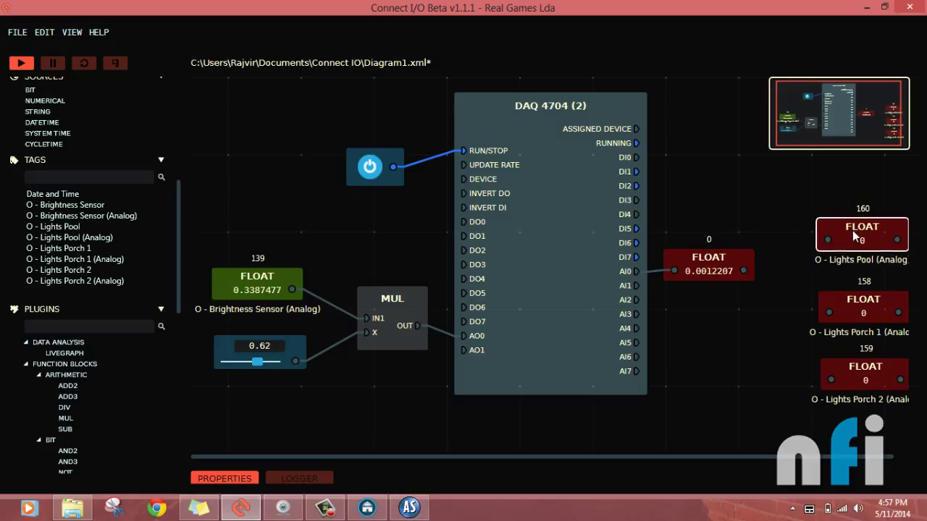
drag(857, 236, 860, 240)
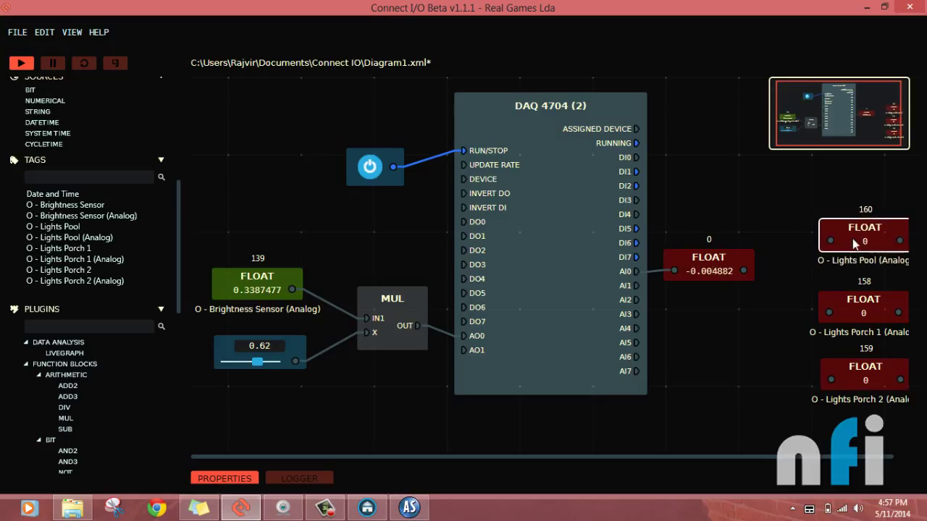
drag(716, 291, 702, 277)
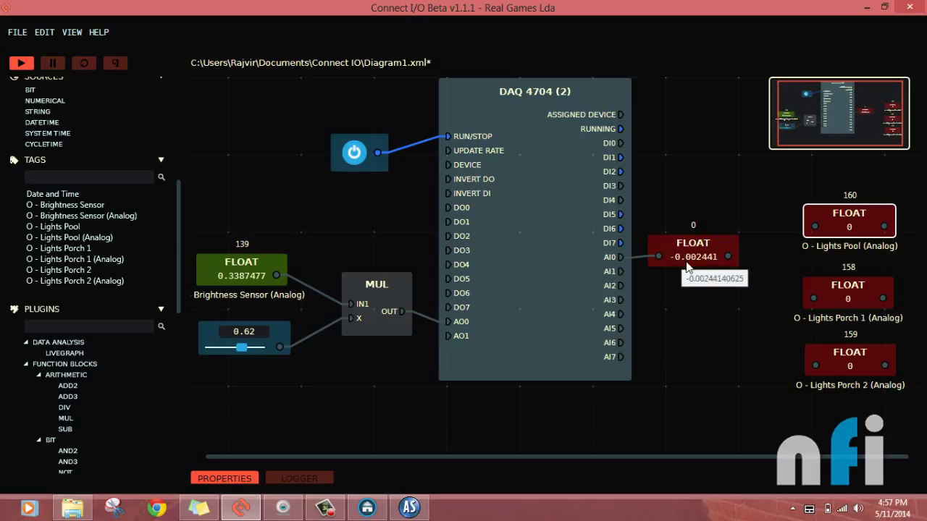
Step: Duplicate the 0.62 slider source below the AI0 float output, set its maximum to 2 and raise its value to 2
click(281, 335)
key(ctrl+v)
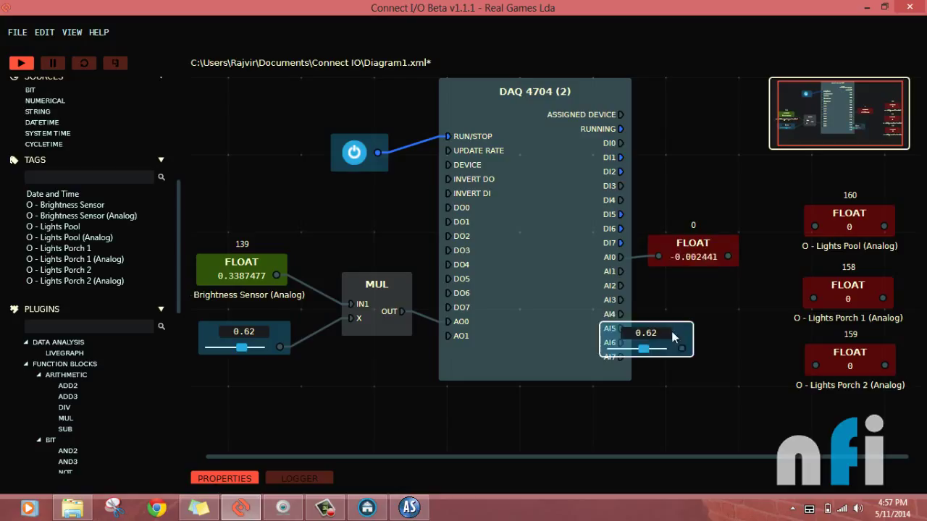
drag(668, 337, 706, 346)
drag(396, 459, 346, 417)
double_click(303, 467)
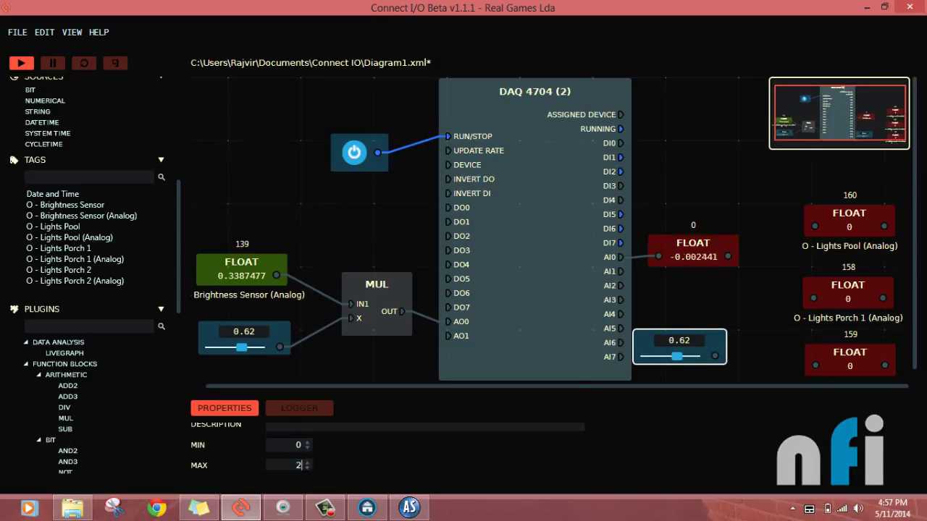
text(2)
click(674, 288)
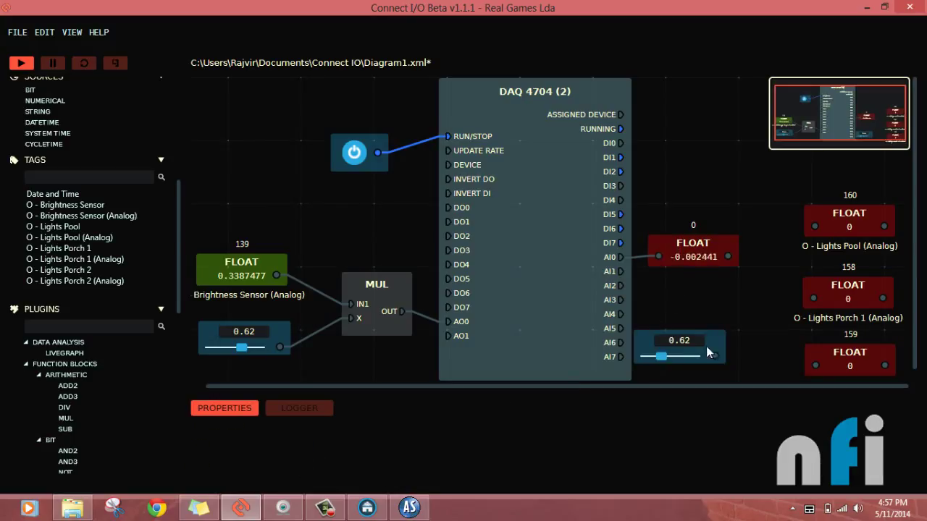
drag(709, 346, 720, 345)
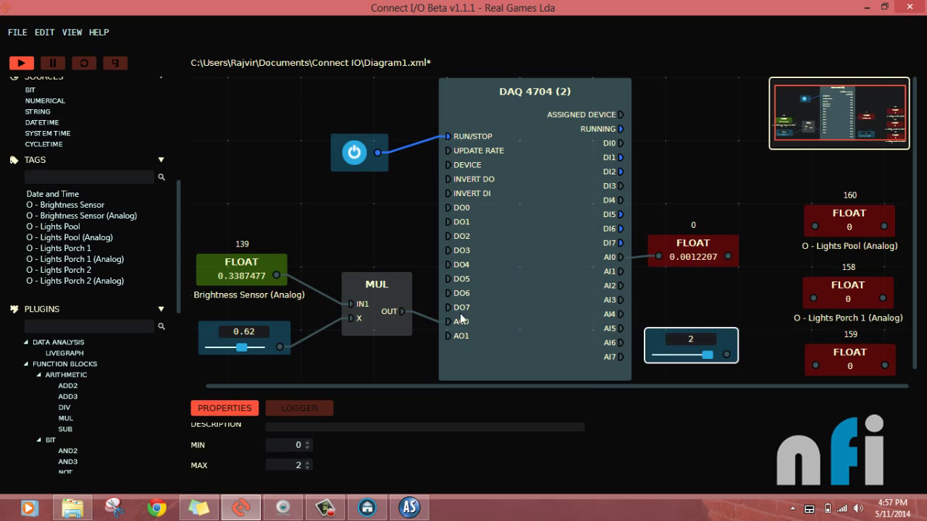
Step: Duplicate the MUL block and place it between the AI0 float output and the three light tags, shifting the tags outward to make room
click(373, 322)
key(ctrl+v)
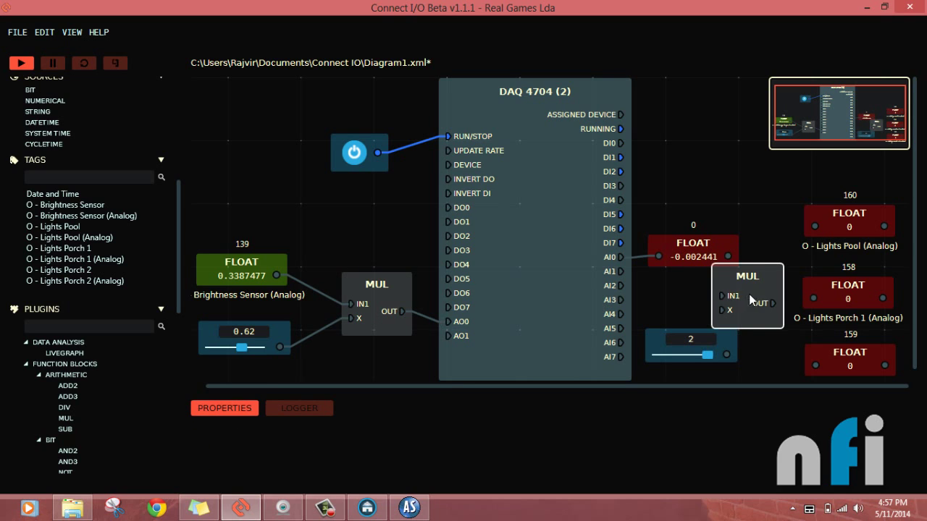
drag(746, 295, 788, 291)
drag(844, 248, 897, 241)
drag(848, 308, 887, 308)
drag(831, 353, 866, 352)
drag(754, 304, 760, 295)
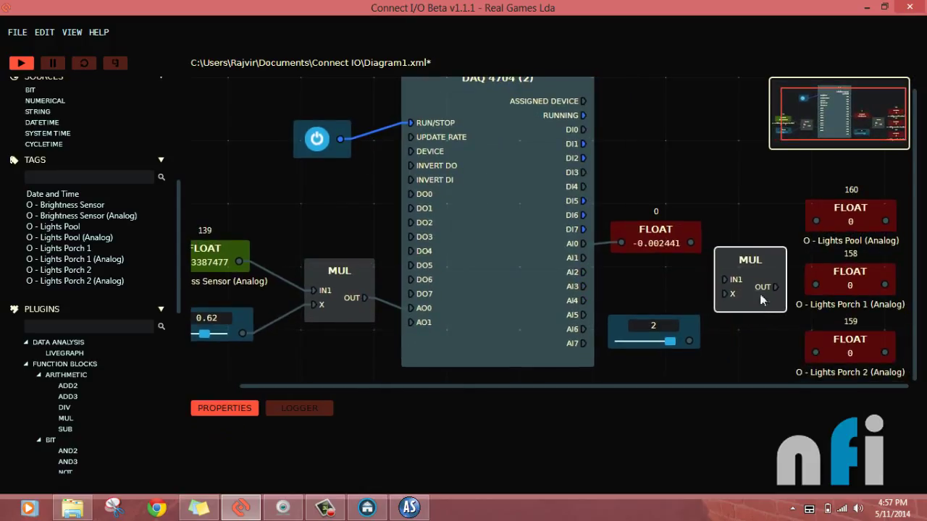
Step: Wire the new MUL block's OUT to all three light tags, the AI0 float output to IN1, and the slider set to 2 to X
drag(794, 233, 813, 221)
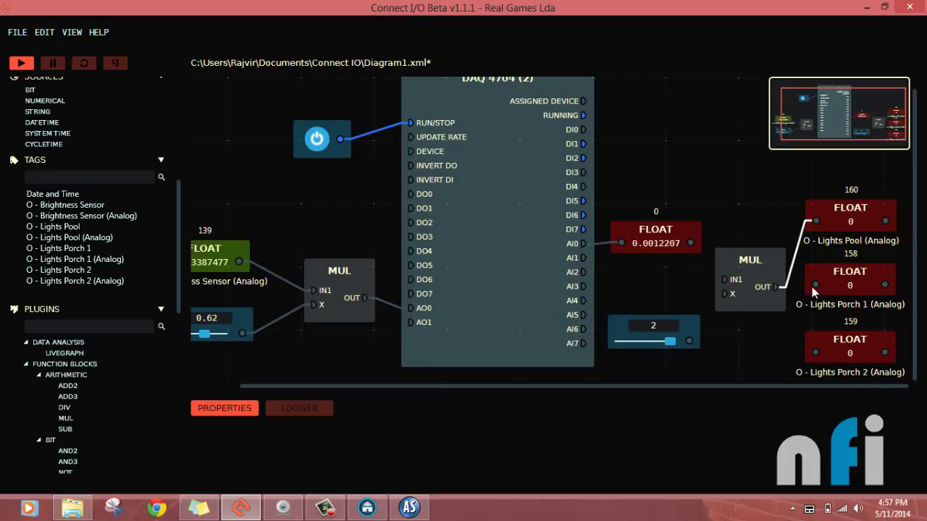
drag(816, 356, 776, 287)
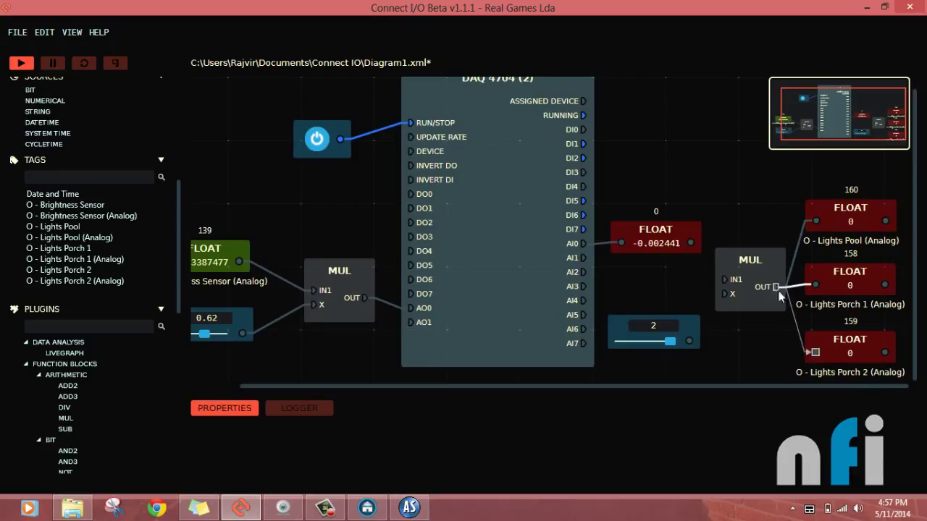
drag(713, 283, 724, 279)
drag(689, 341, 724, 293)
click(743, 299)
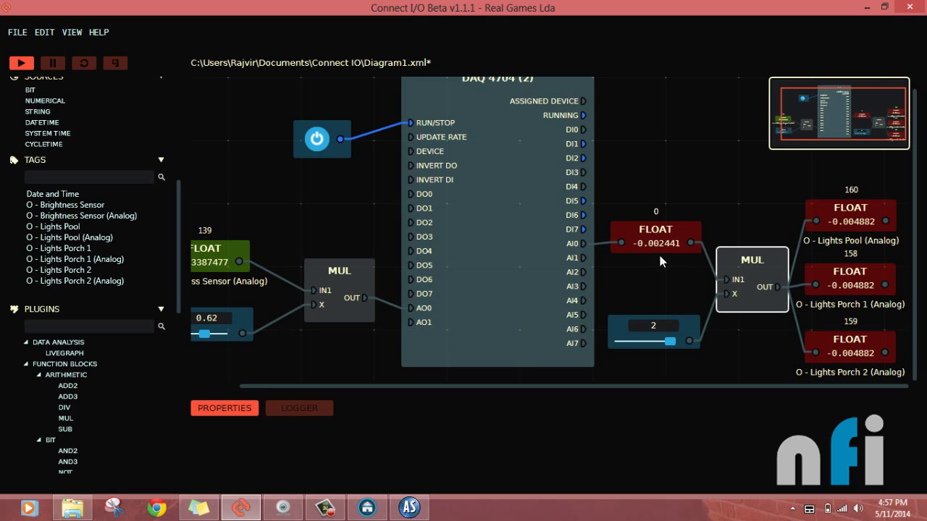
Step: Compare the potentiometer in the webcam view with the light tags in Connect I/O and with the pool and porch lights in Home I/O
click(294, 508)
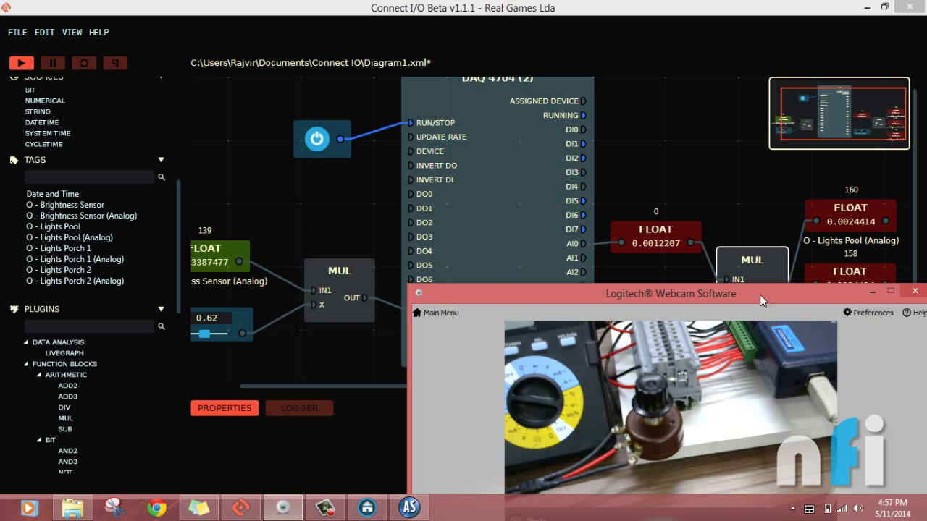
drag(760, 295, 363, 224)
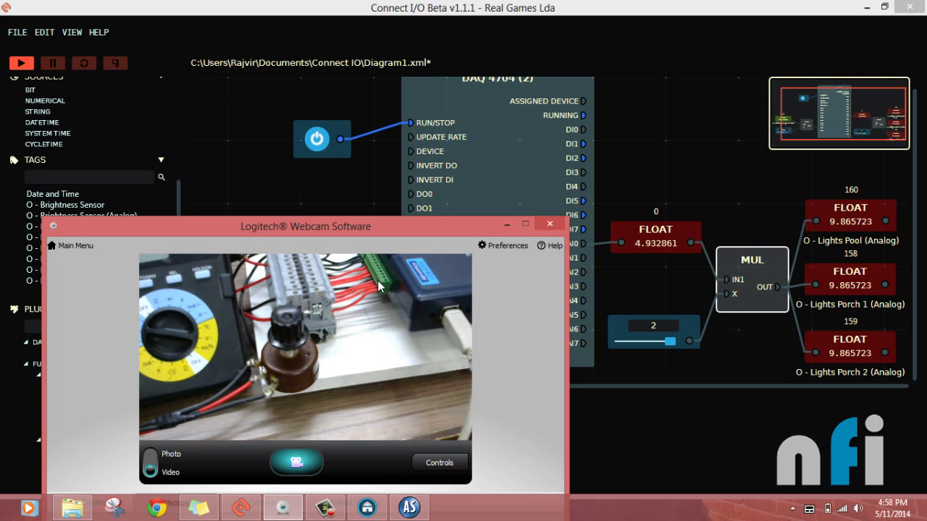
click(866, 7)
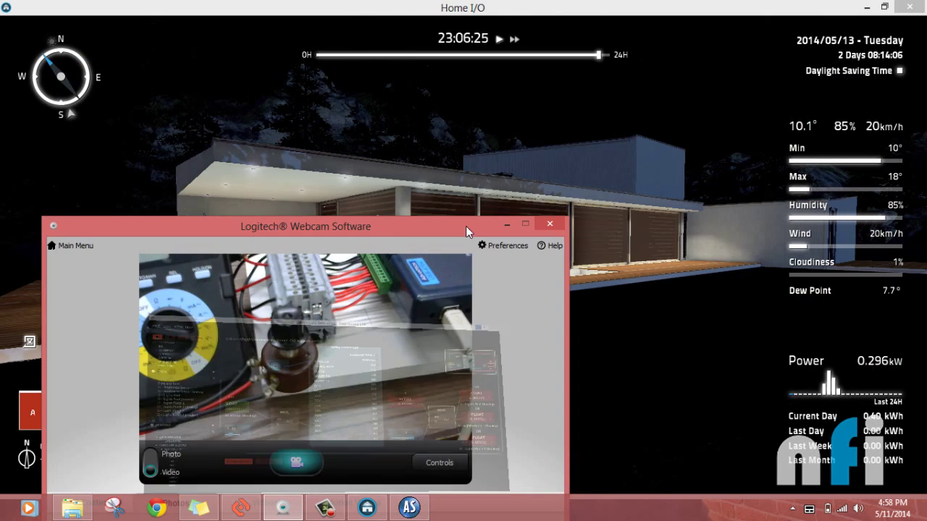
drag(399, 222, 818, 276)
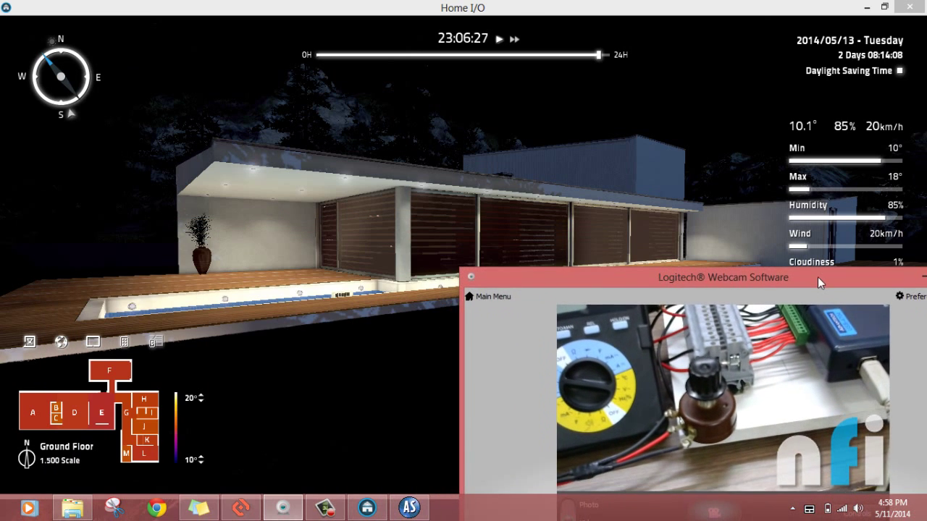
click(775, 233)
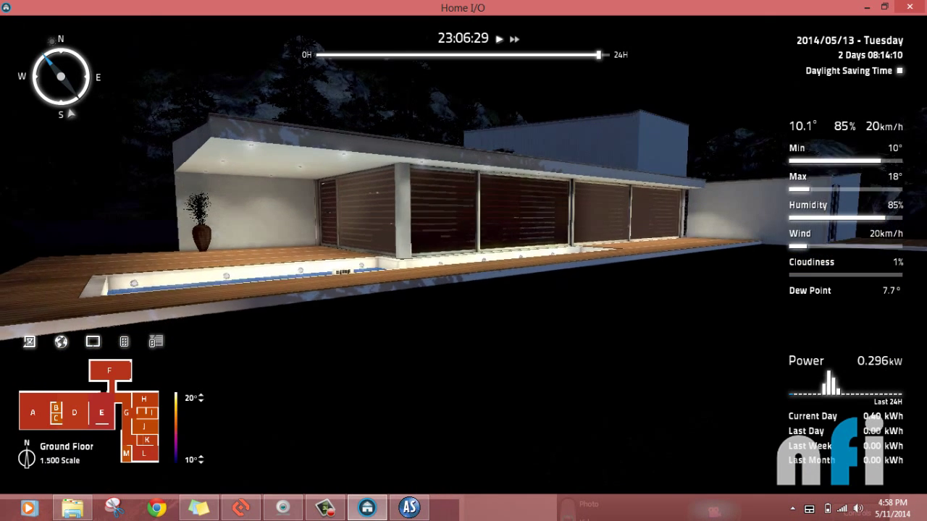
click(283, 508)
drag(710, 278, 742, 270)
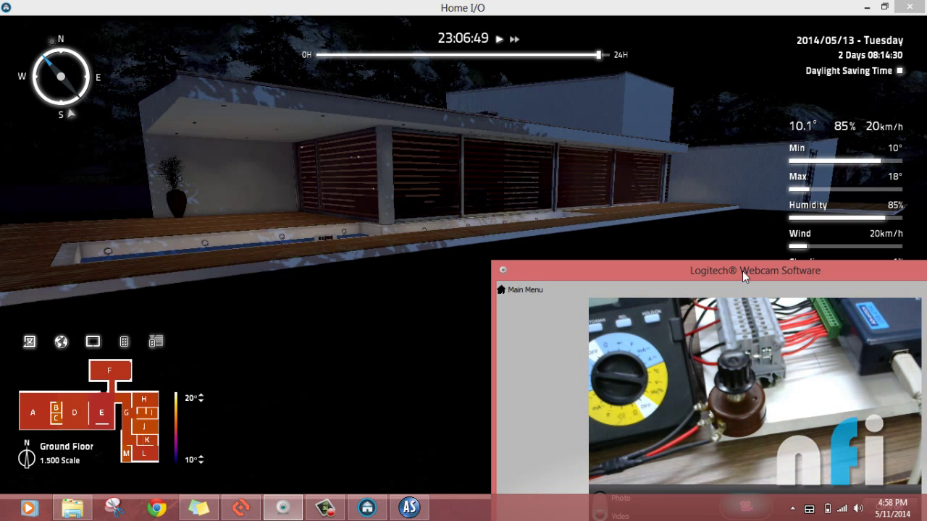
Step: Arrange a reduced Connect I/O window showing the AI0 float, MUL block and light tags beside the webcam view over Home I/O
click(238, 511)
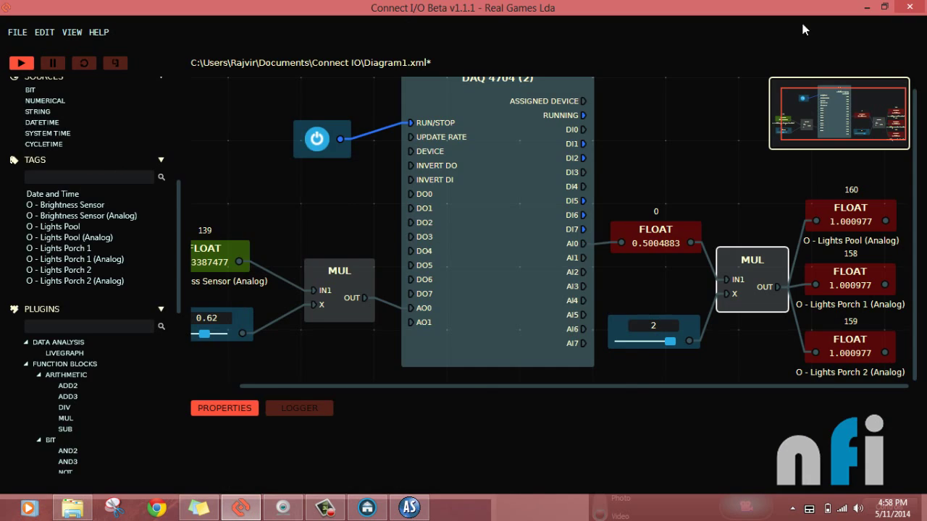
click(883, 7)
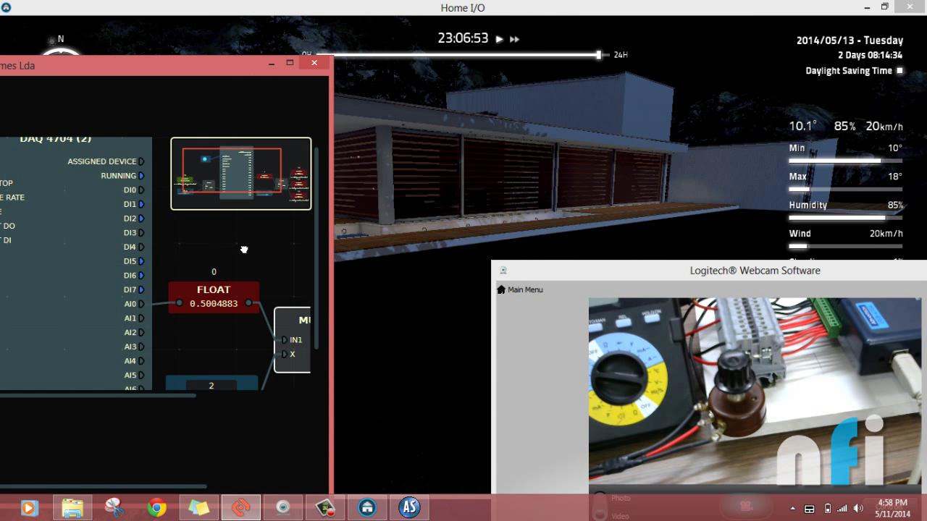
drag(244, 250, 103, 199)
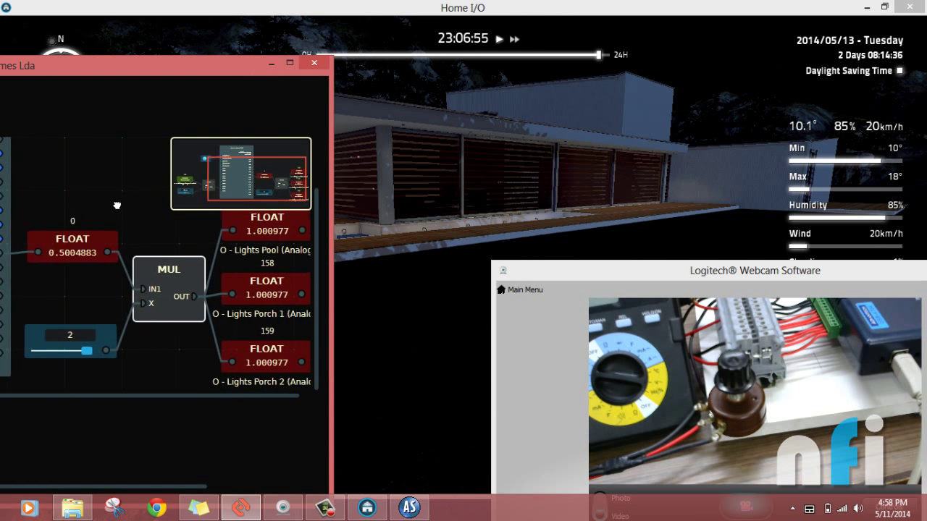
drag(100, 214, 122, 236)
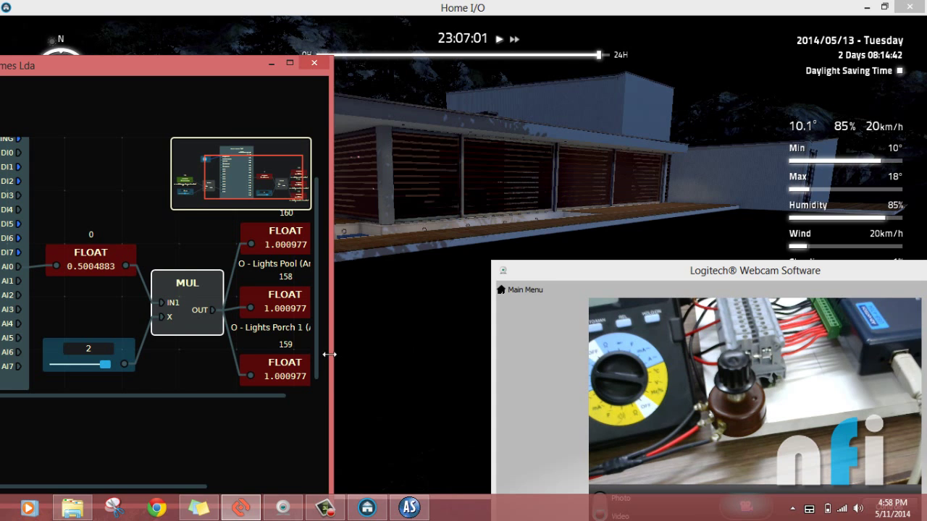
drag(329, 354, 357, 353)
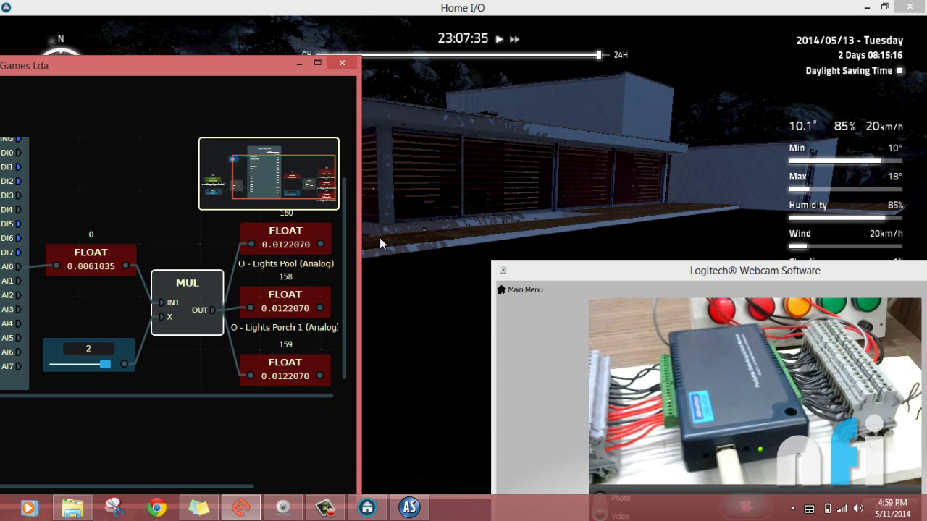
Step: Maximize Connect I/O and bring the whole diagram into view
click(316, 63)
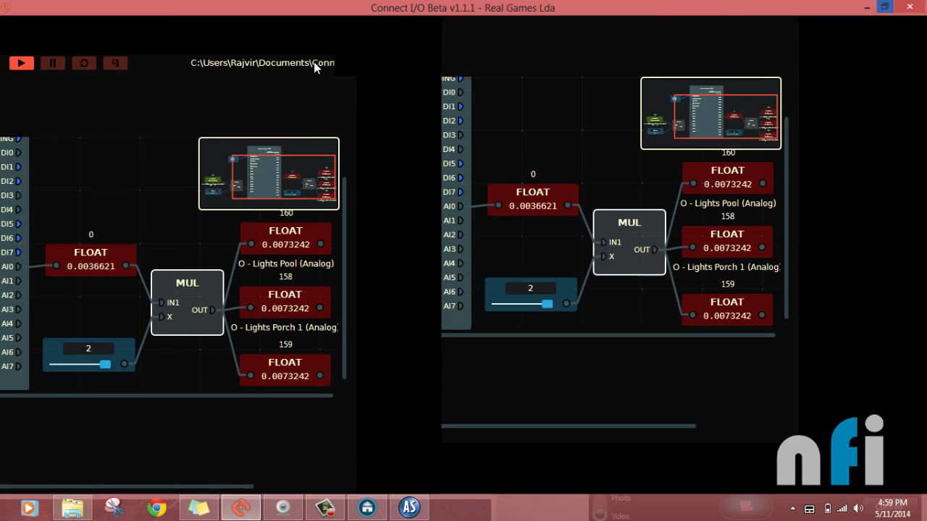
drag(337, 214, 393, 213)
scroll(362, 220, down, 1)
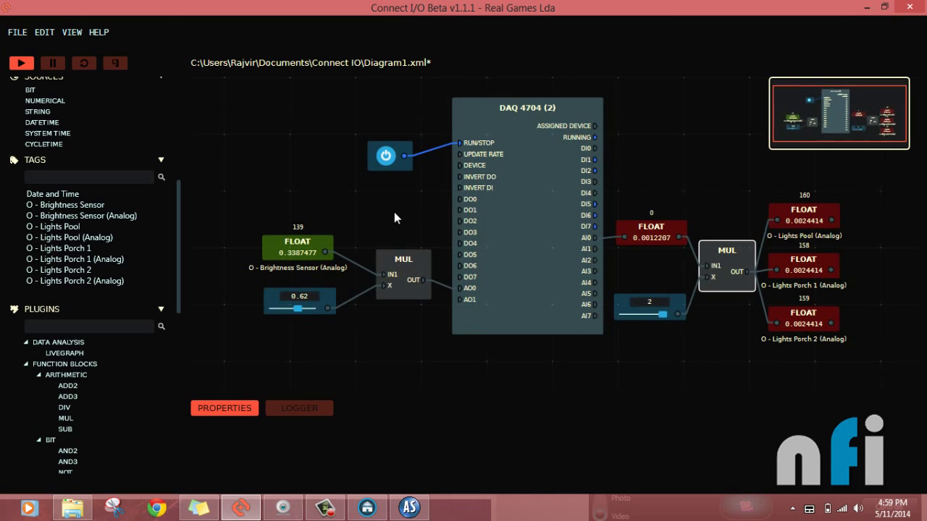